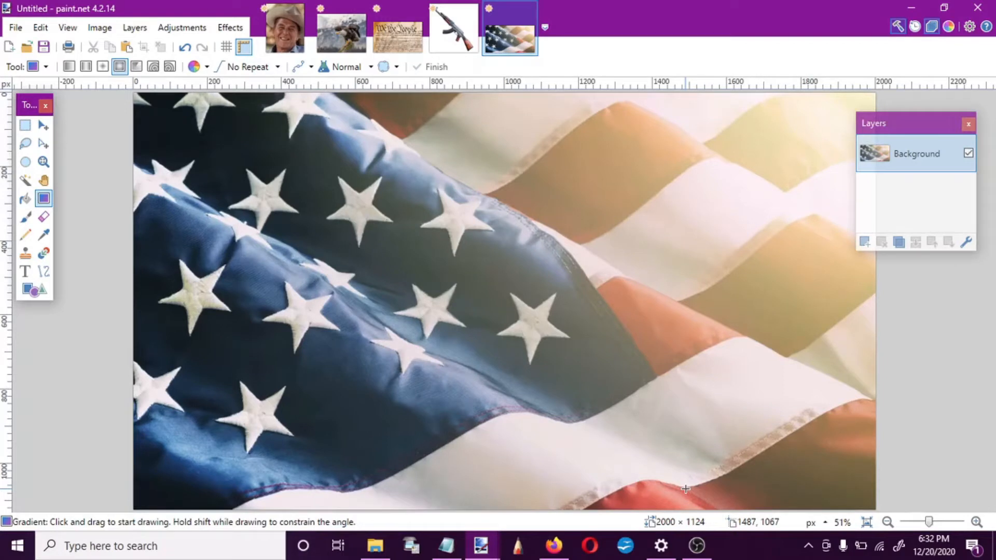
Add a new empty layer above the flag photo and toggle the Background layer's visibility off and on
click(865, 242)
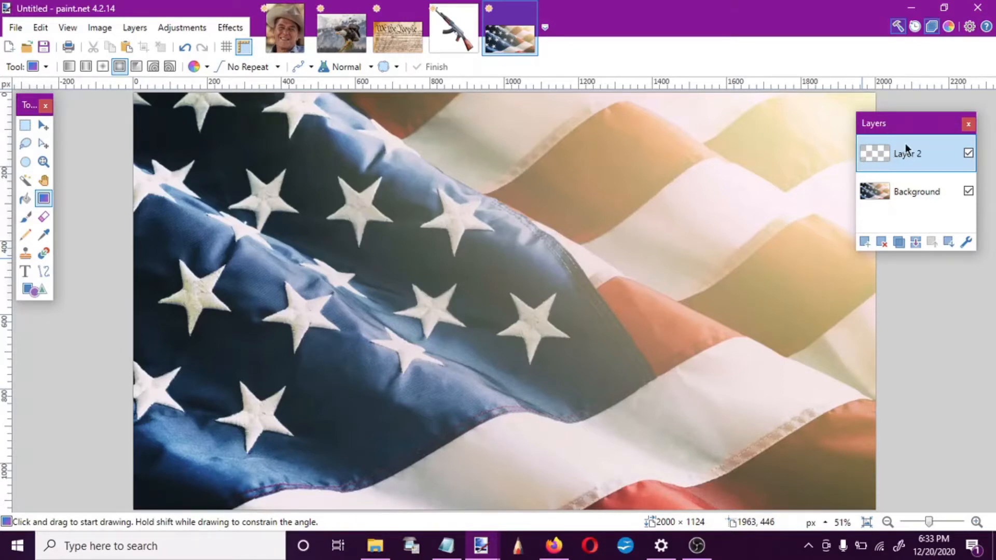
click(967, 191)
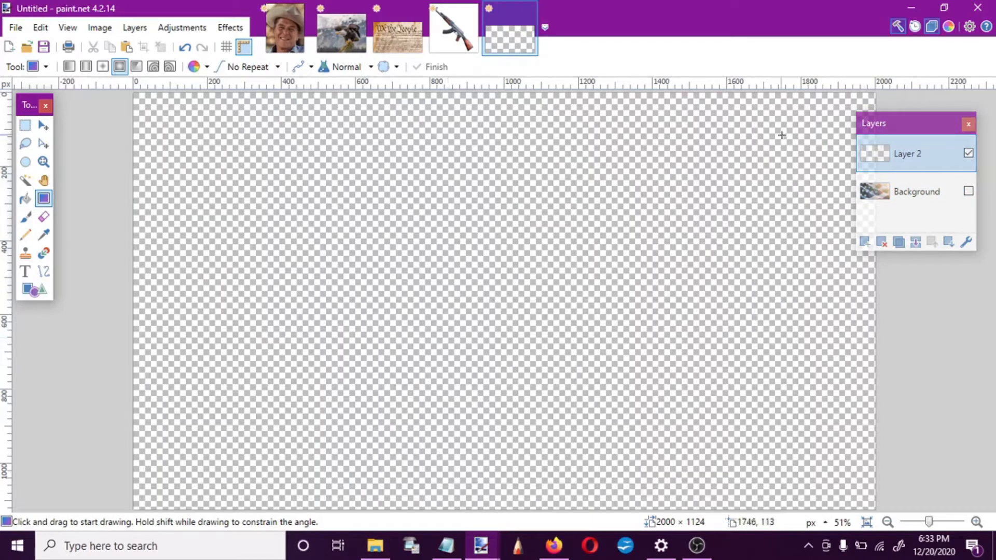
click(967, 191)
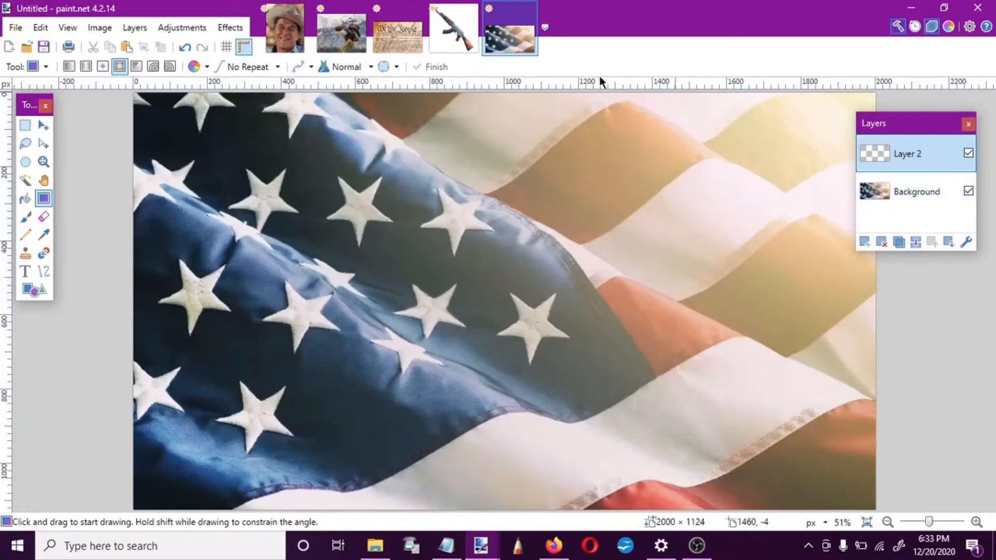
Copy the rifle image onto the flag document's new layer, keeping the canvas size, and move it to about 495, 80 px
click(454, 29)
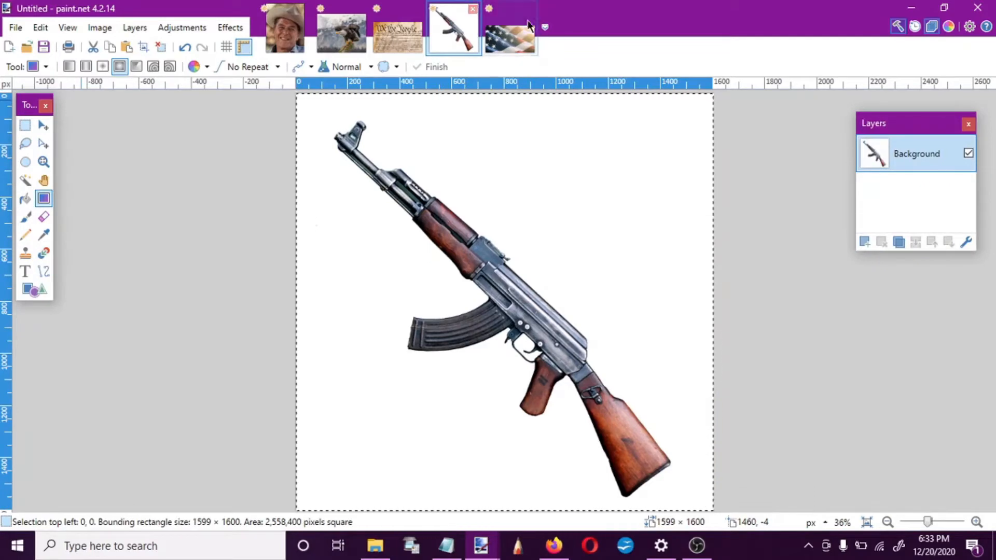
click(515, 29)
key(ctrl+v)
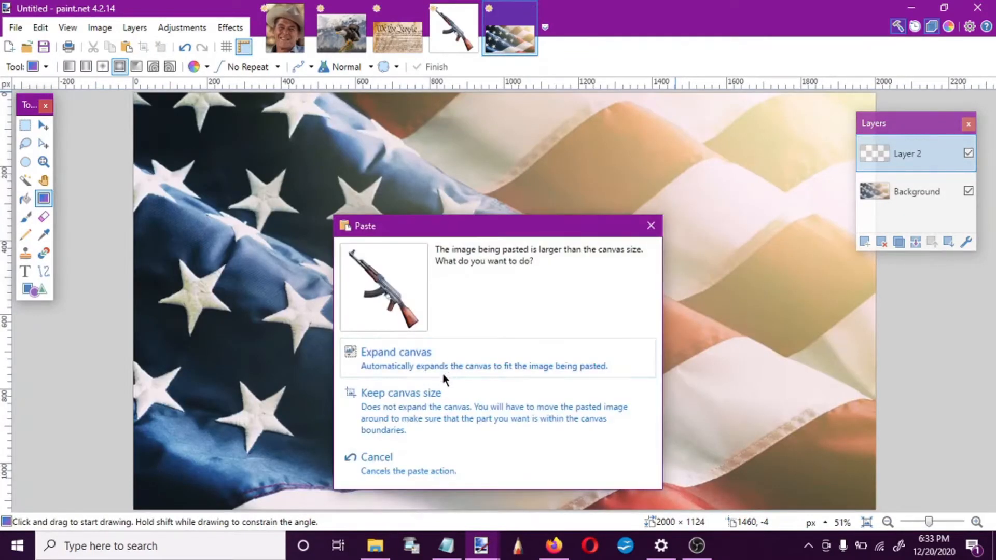
click(427, 410)
drag(433, 296, 616, 327)
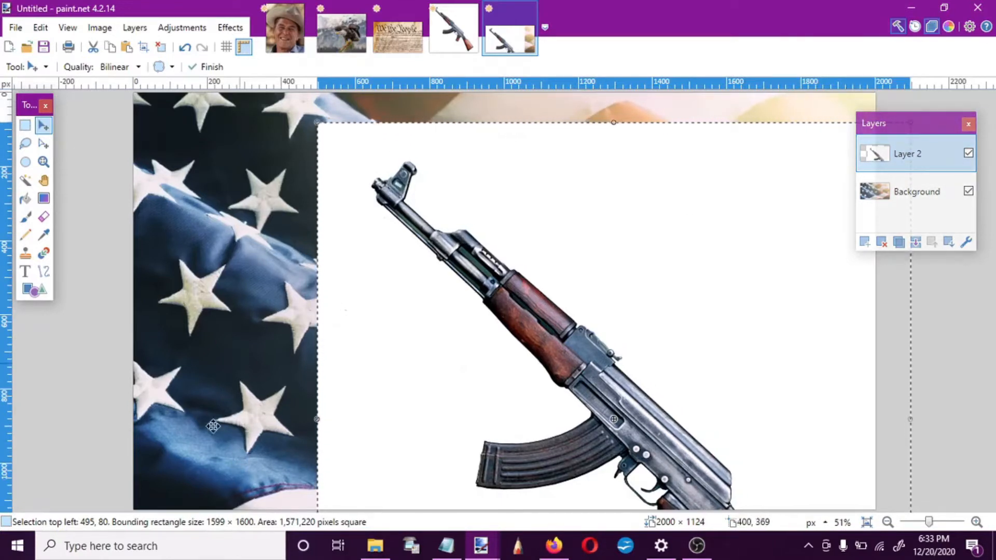
Delete the layer holding the rifle, add a fresh empty layer, and clear the selection
click(881, 241)
click(863, 241)
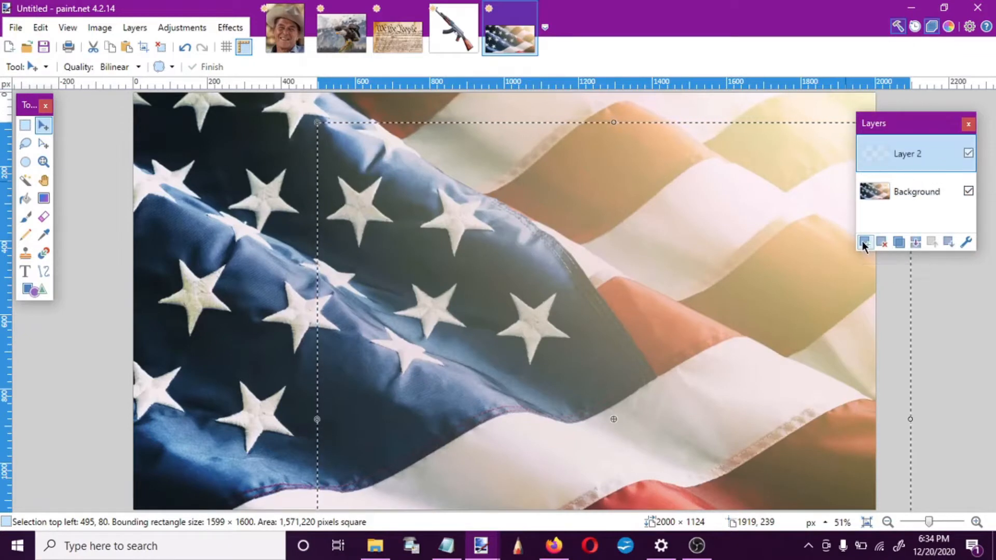
key(ctrl+d)
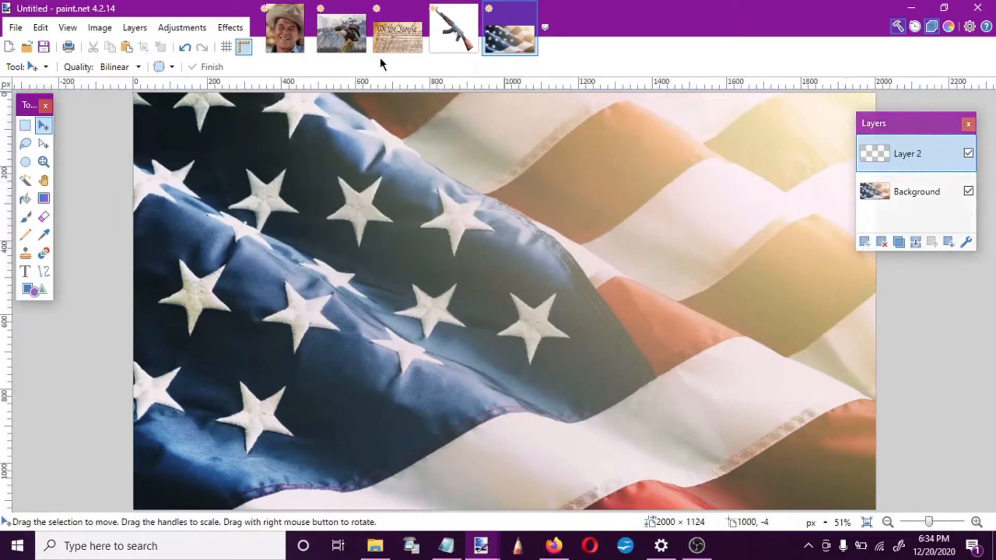
Copy the whole eagle photo and return to the flag document
click(351, 37)
click(472, 320)
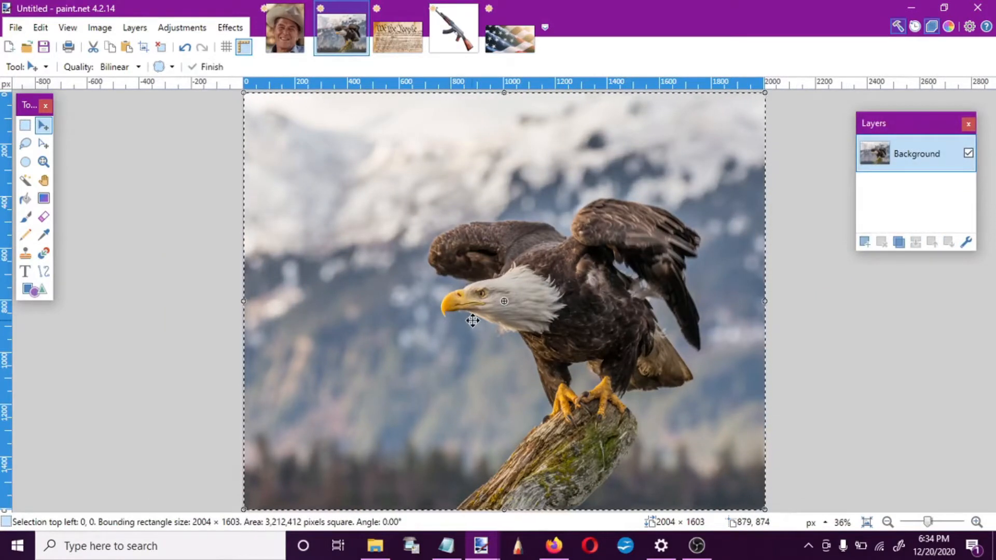
click(527, 52)
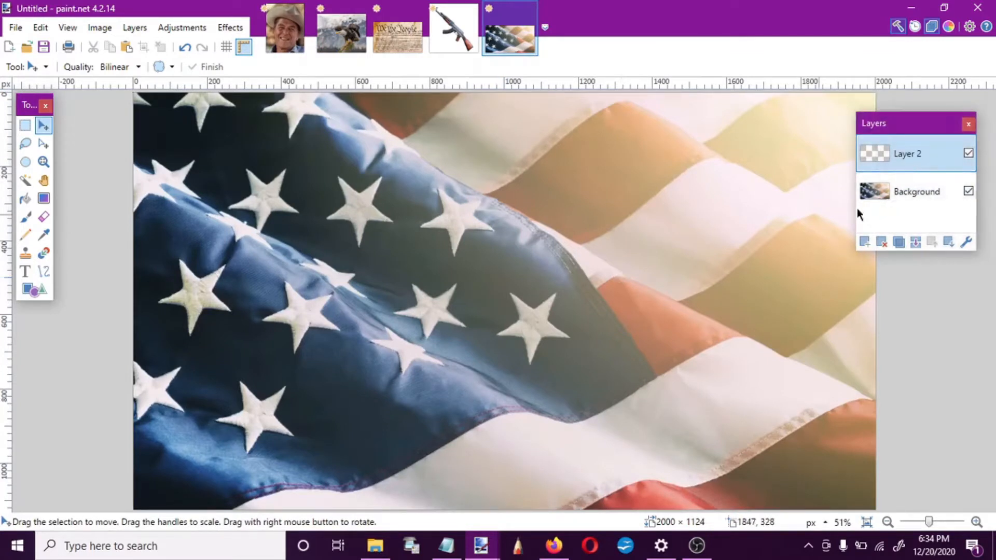
Try pasting the eagle onto the Background layer at the kept canvas size and shifting it upward, and undo the paste
click(884, 206)
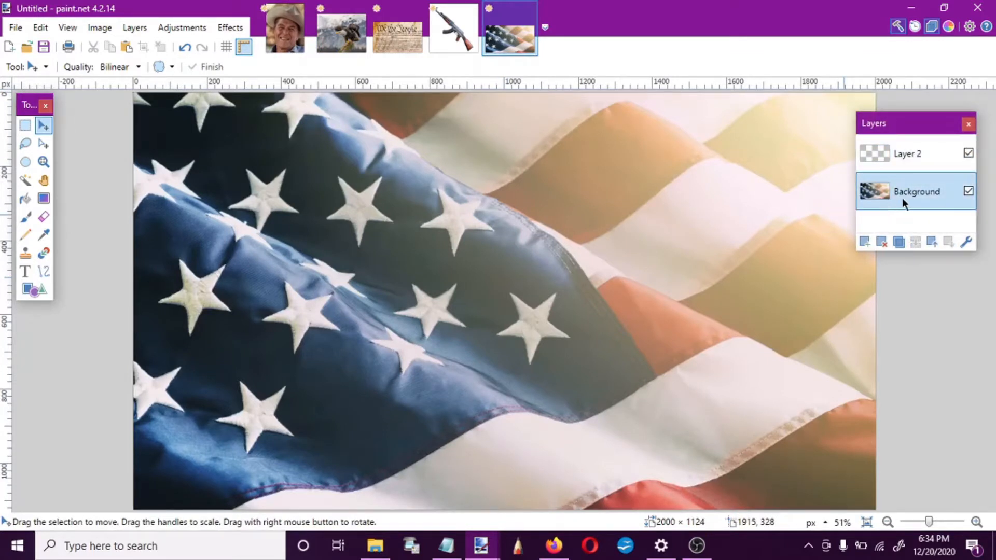
key(ctrl+v)
click(478, 391)
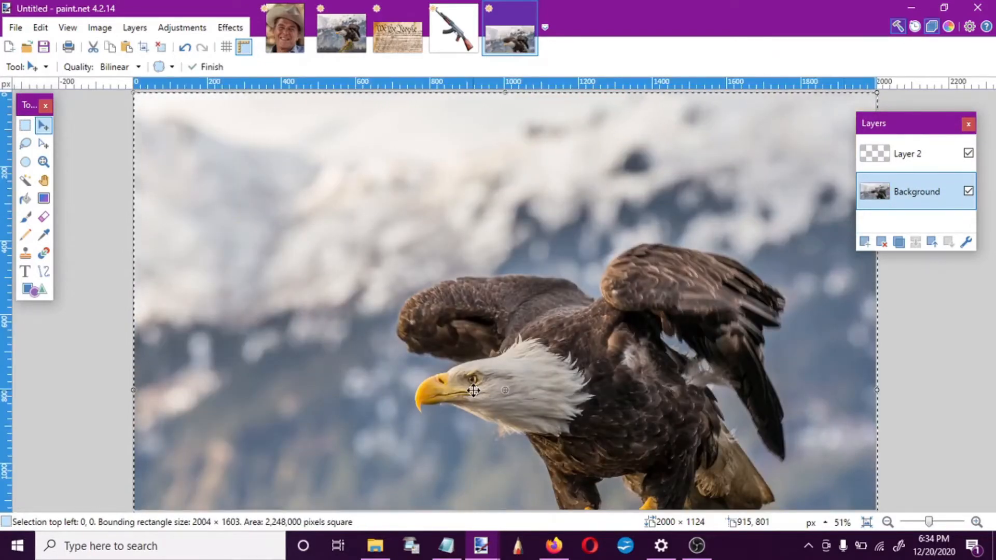
drag(549, 357, 546, 254)
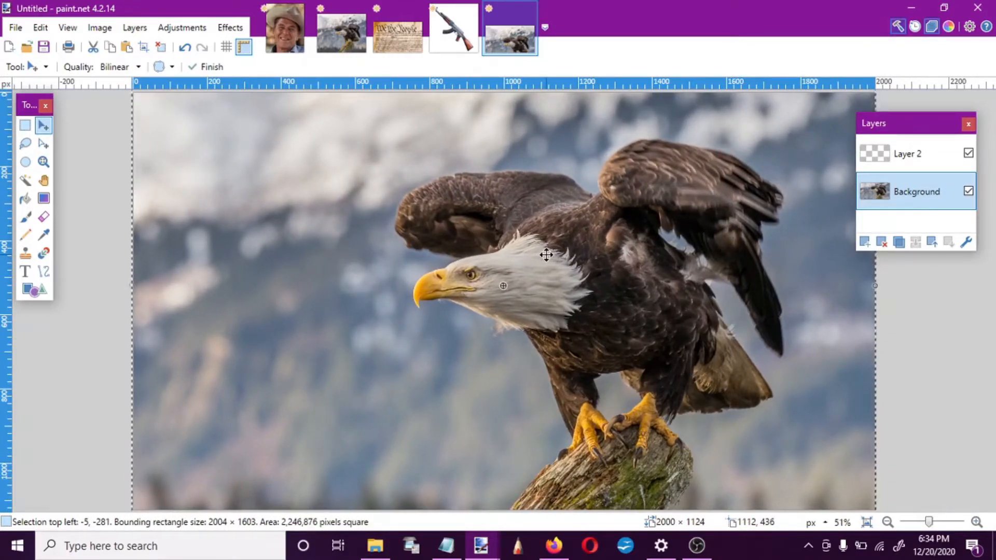
key(ctrl+z)
key(ctrl+z)
key(ctrl+z)
Paste the eagle photo onto Layer 2 with the canvas size kept, move it up until the feet show, and deselect
click(880, 155)
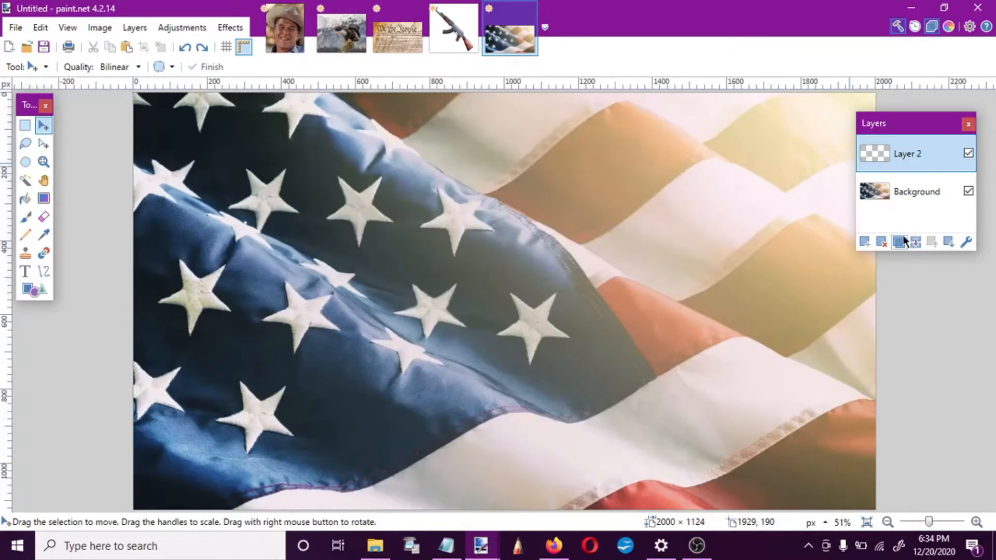
key(ctrl+v)
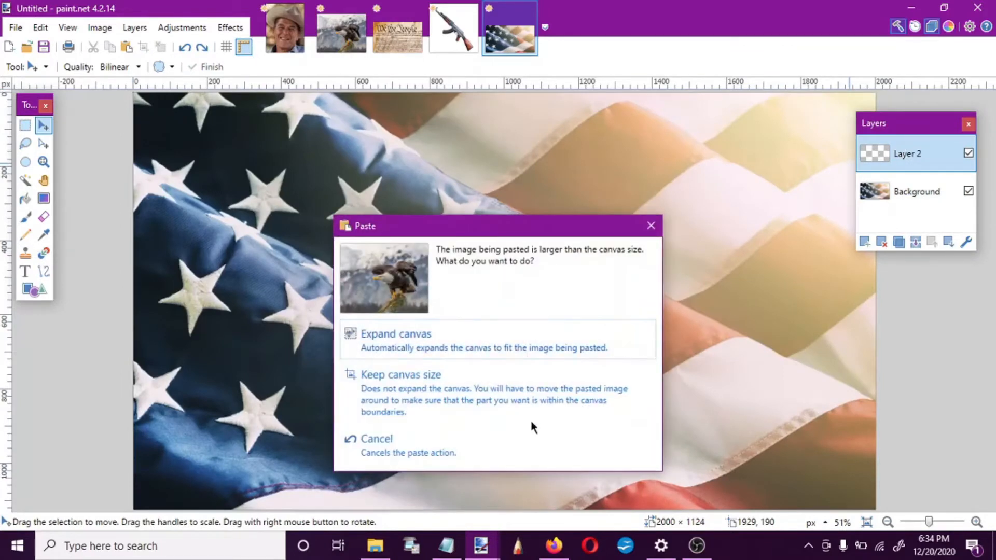
click(440, 401)
drag(648, 337, 651, 245)
key(ctrl+d)
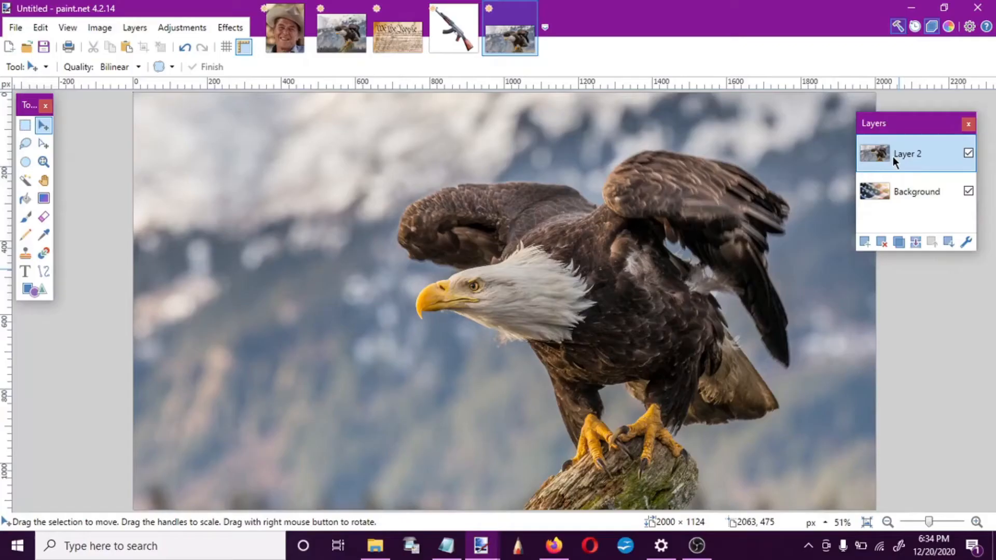
Duplicate the eagle layer and the flag layer, placing each copy at the bottom of the layer stack
click(901, 241)
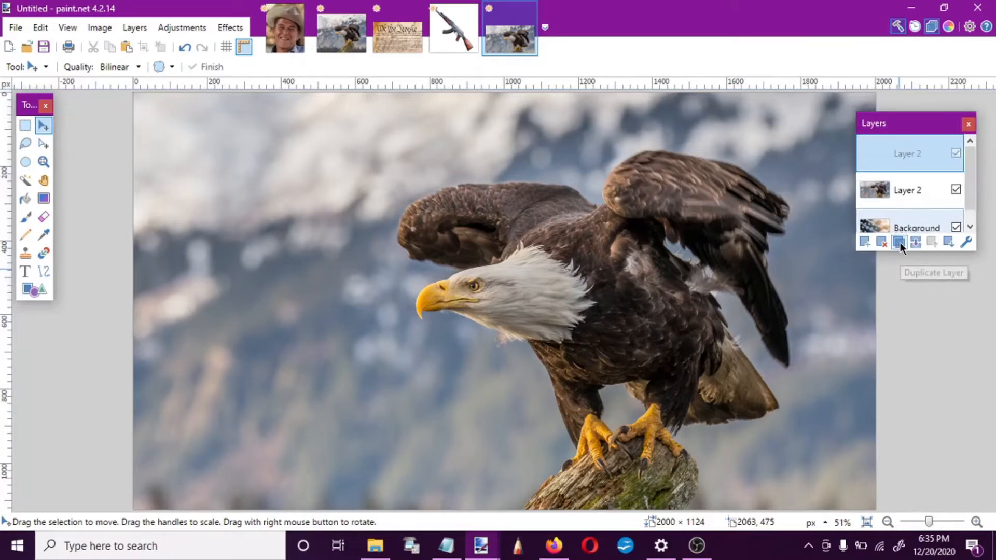
drag(893, 160, 900, 285)
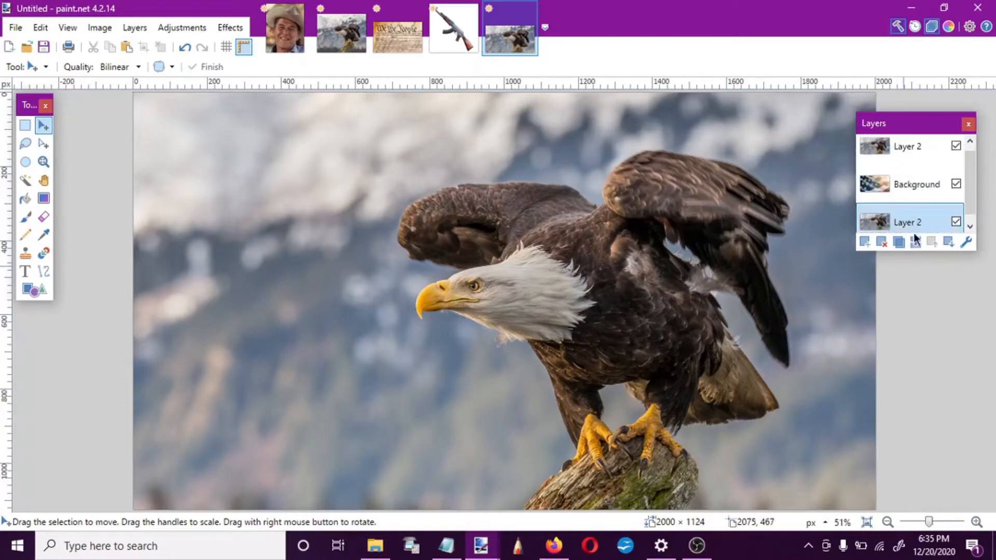
click(911, 179)
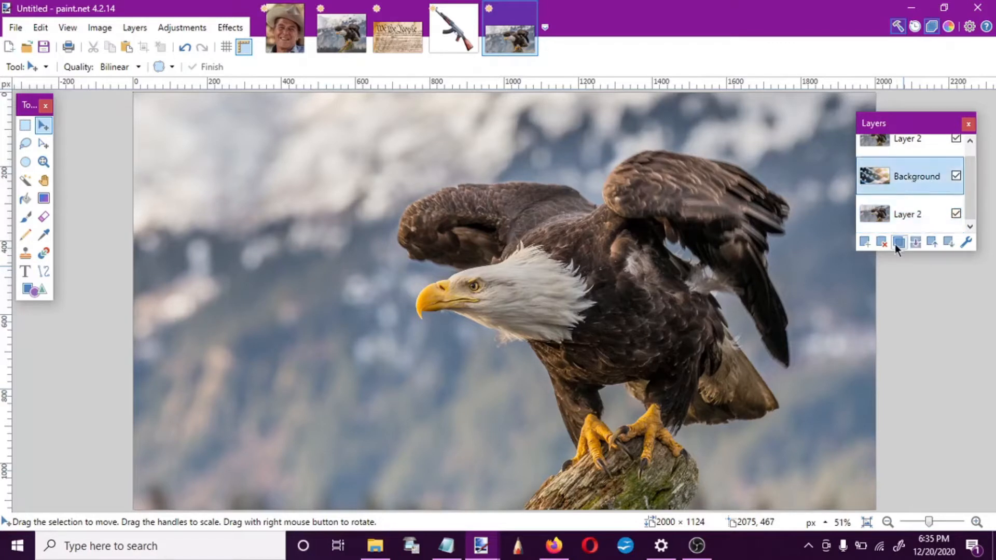
click(898, 246)
drag(903, 182, 915, 260)
scroll(929, 183, up, 1)
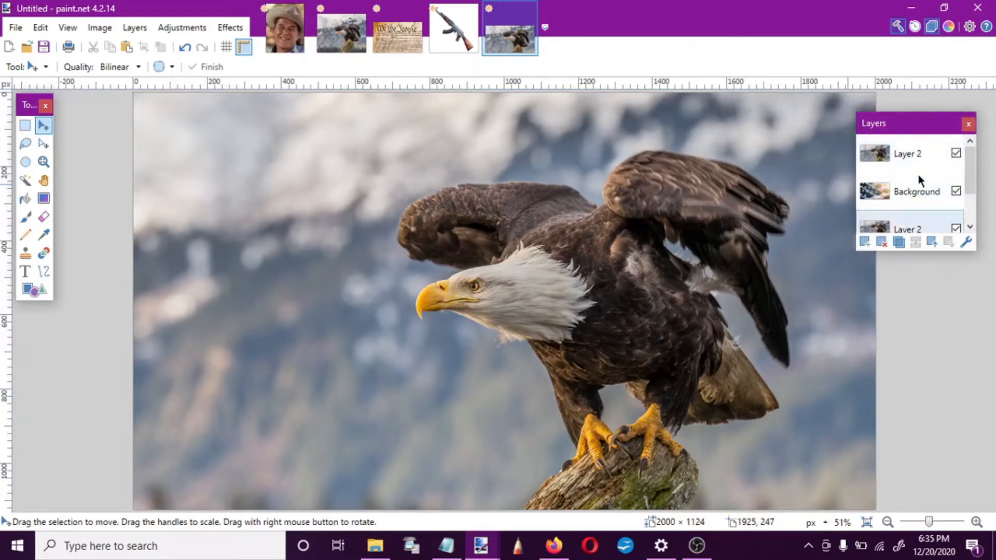
Rename the topmost eagle layer as "bird"
click(914, 158)
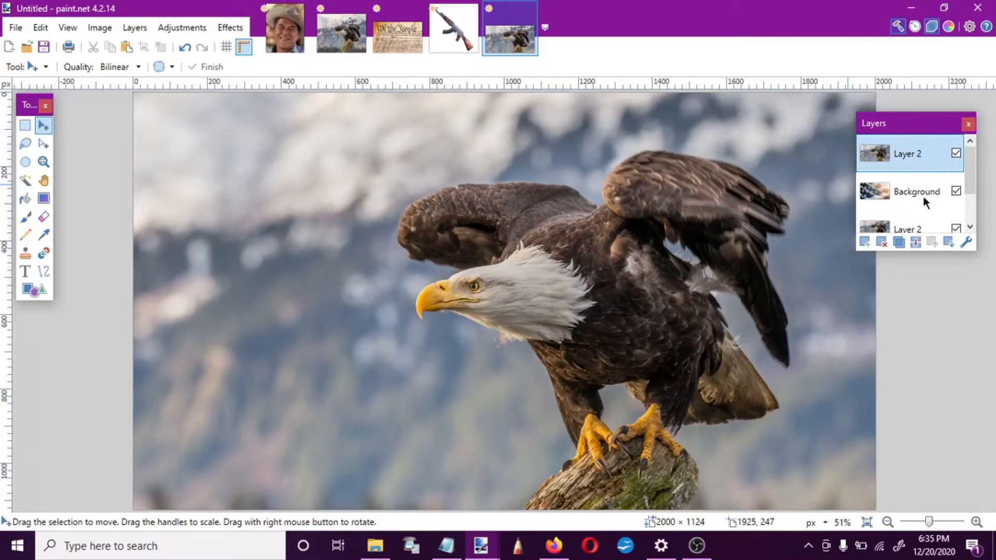
click(966, 247)
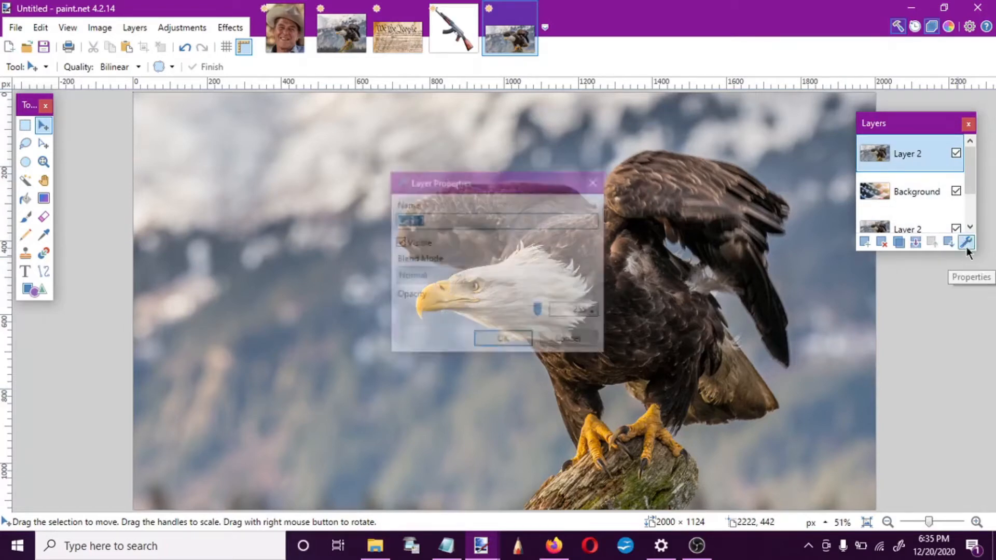
drag(445, 181, 176, 61)
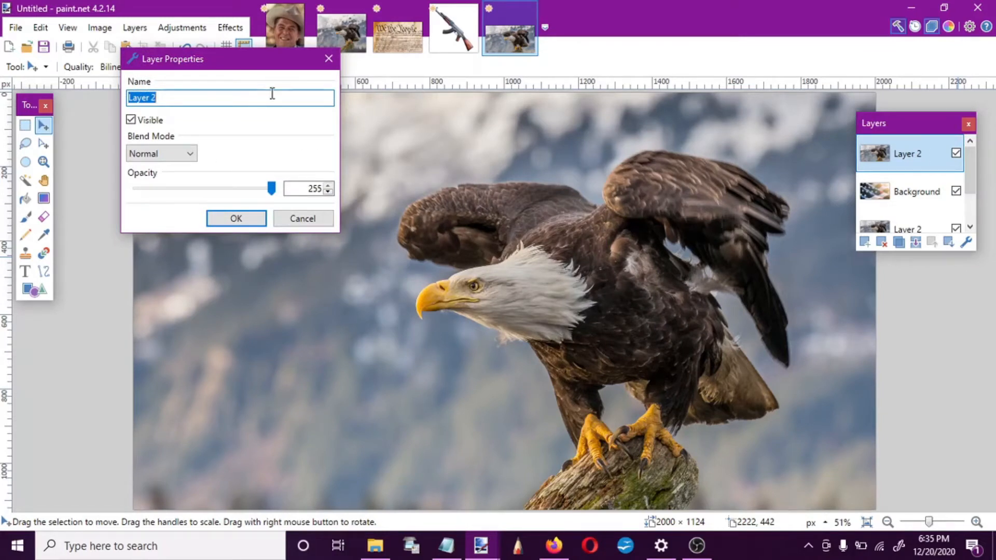
text(bird)
click(235, 217)
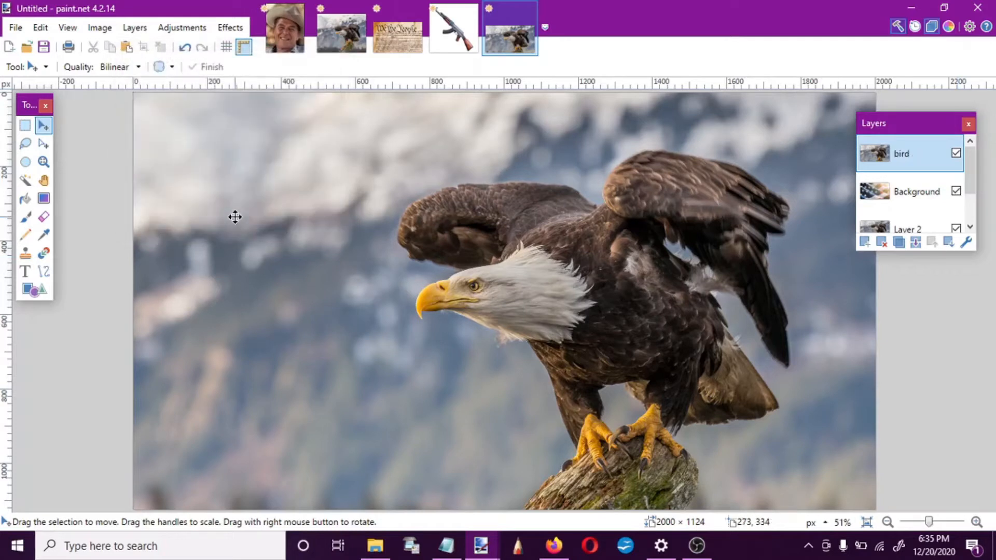
Rename the flag layer directly beneath the bird layer as "flag"
click(911, 199)
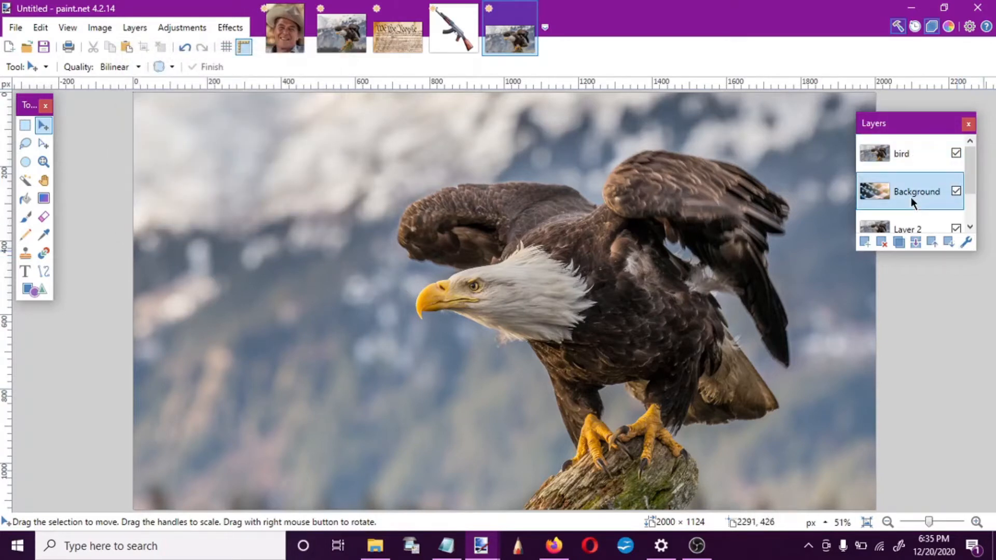
click(966, 243)
text(flag)
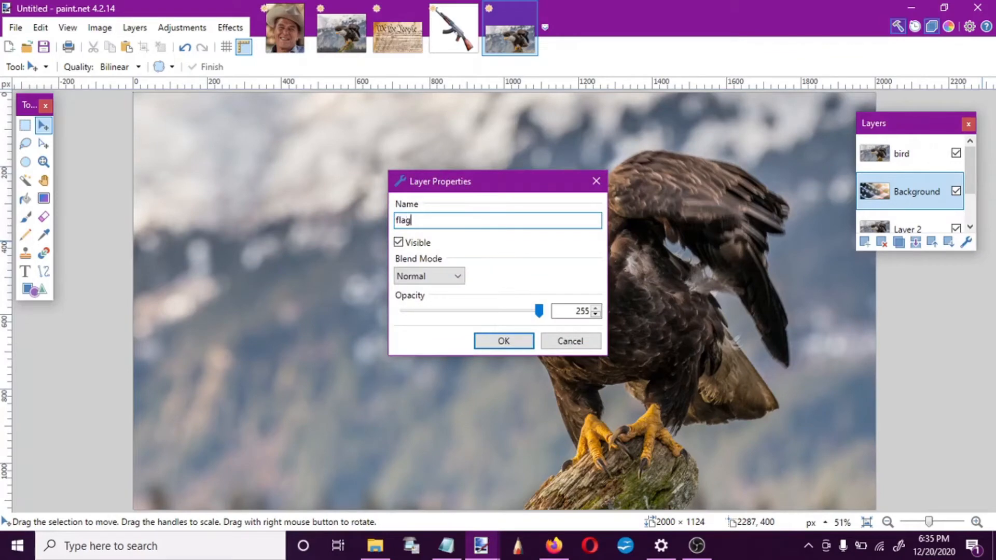
click(515, 343)
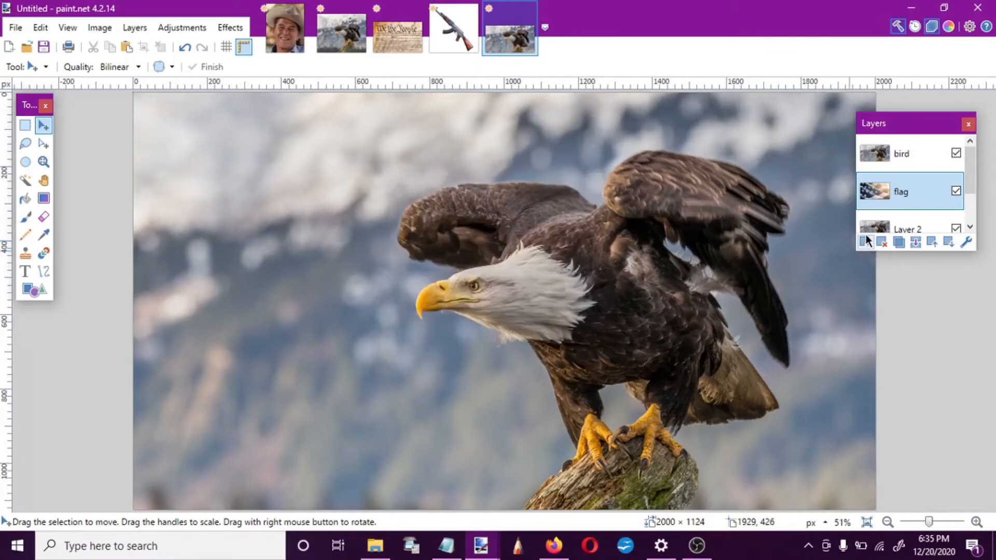
Open the bird layer's properties, lower its opacity to preview the flag beneath, and restore the opacity to 255
click(900, 163)
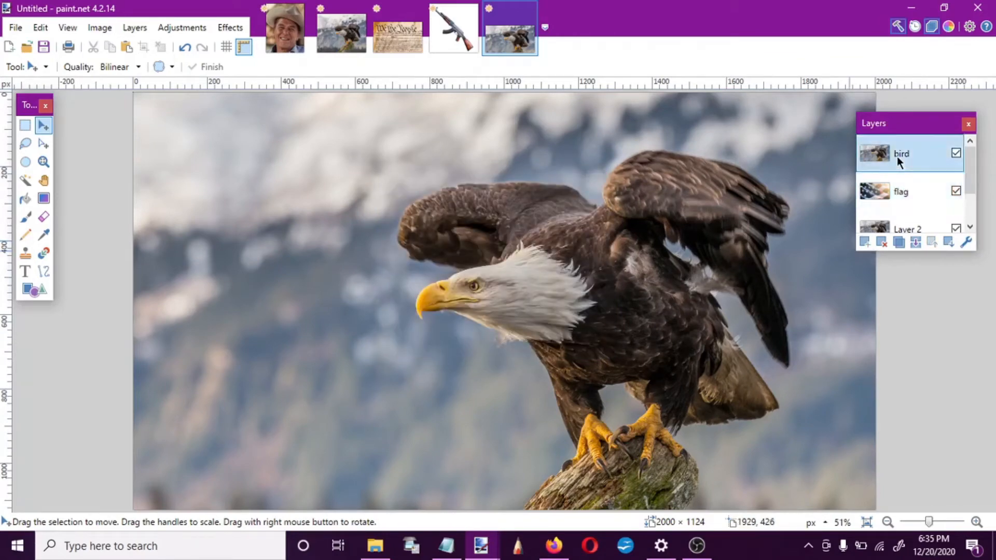
click(966, 243)
drag(520, 188, 238, 70)
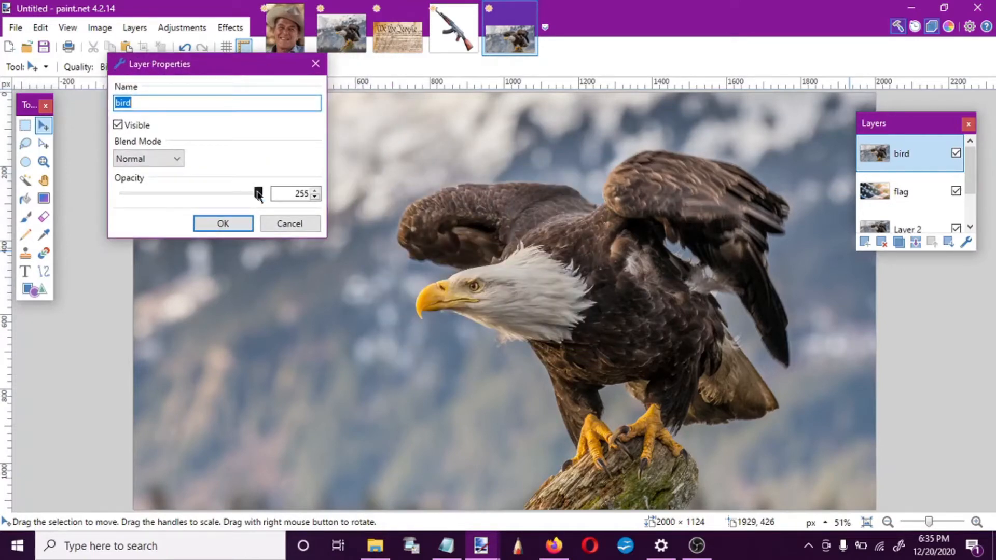
drag(257, 194, 122, 190)
drag(198, 192, 341, 187)
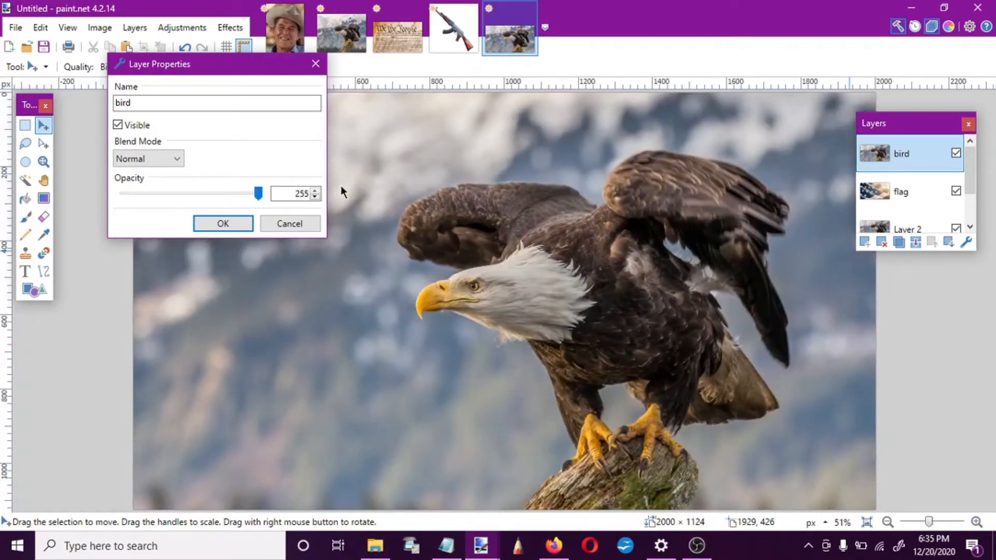
Try the Reflect, Multiply, Additive and Overlay blend modes on the bird layer to compare their looks
click(164, 158)
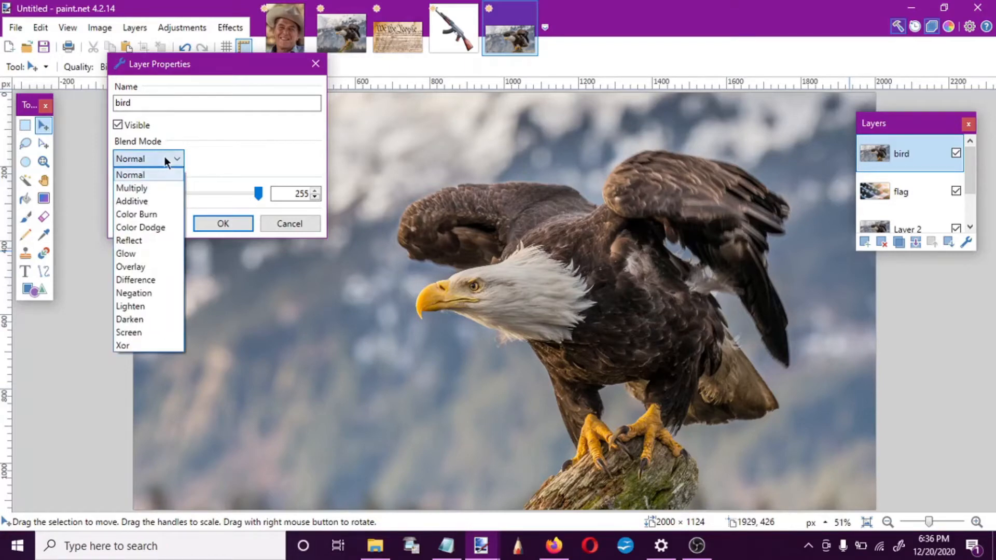
click(146, 239)
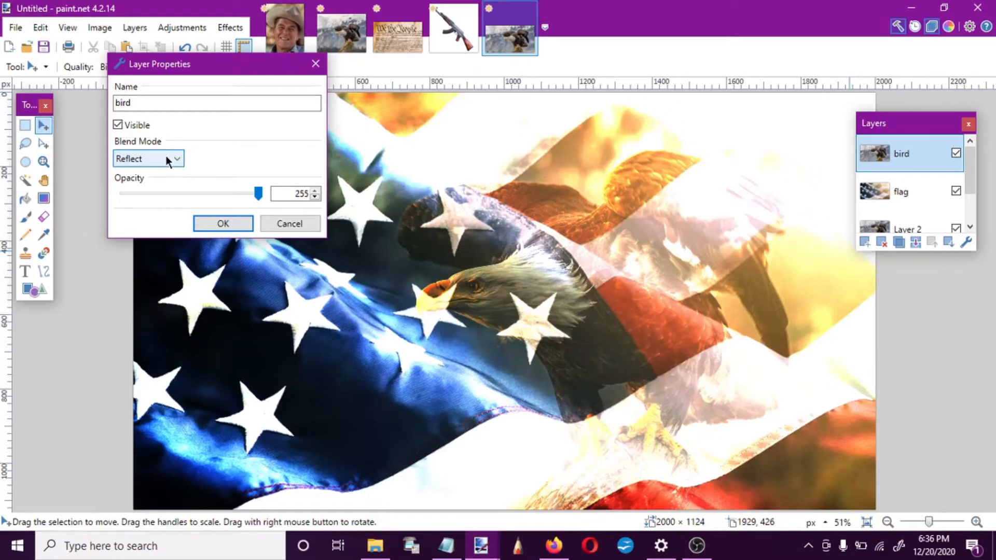
click(167, 159)
click(138, 183)
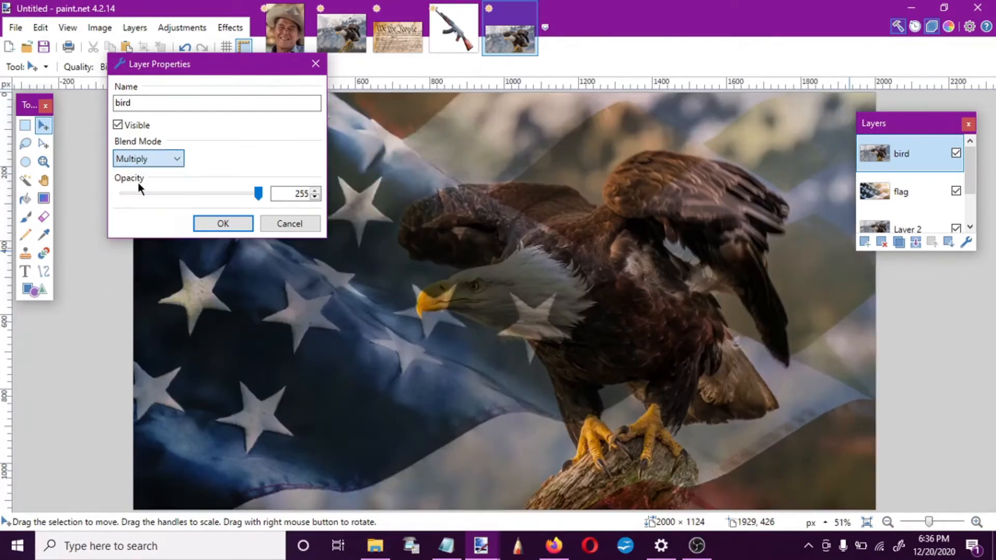
click(140, 165)
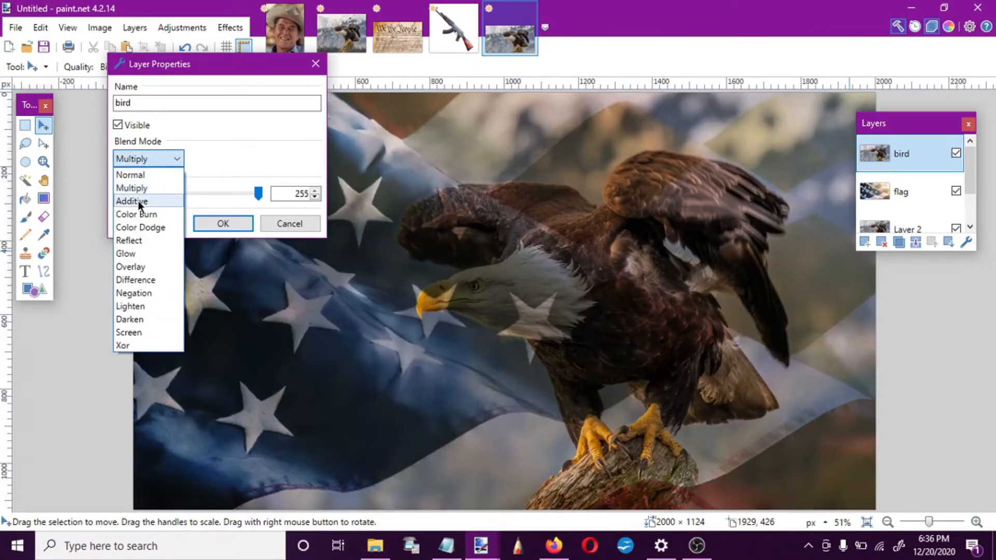
click(138, 200)
click(151, 160)
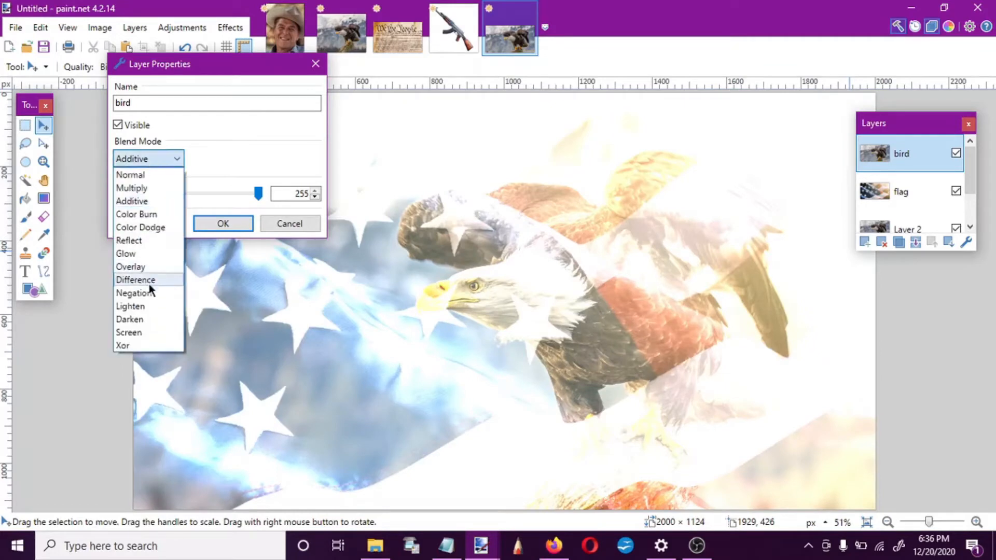
click(147, 266)
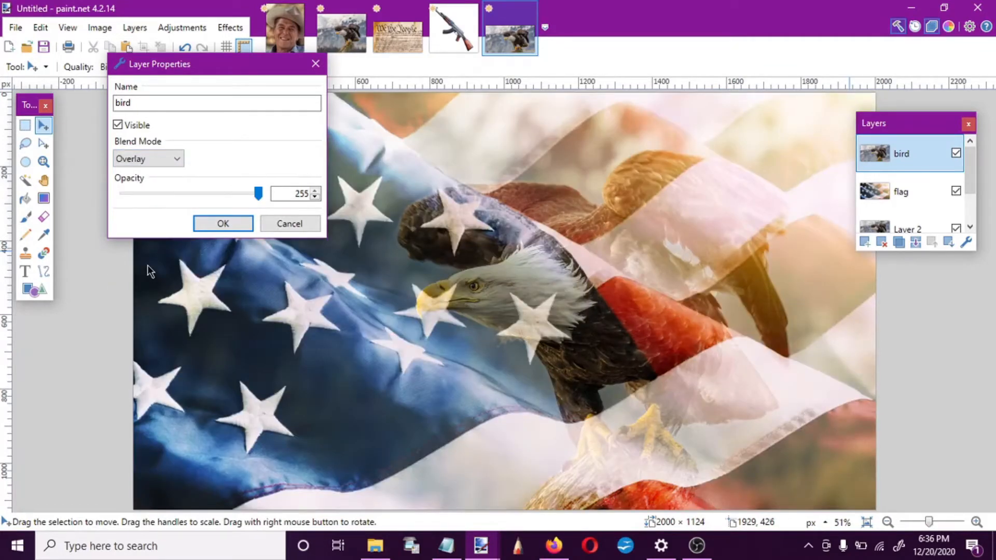
Try the Lighten, Darken, Xor and Color Burn blend modes on the bird layer
click(146, 157)
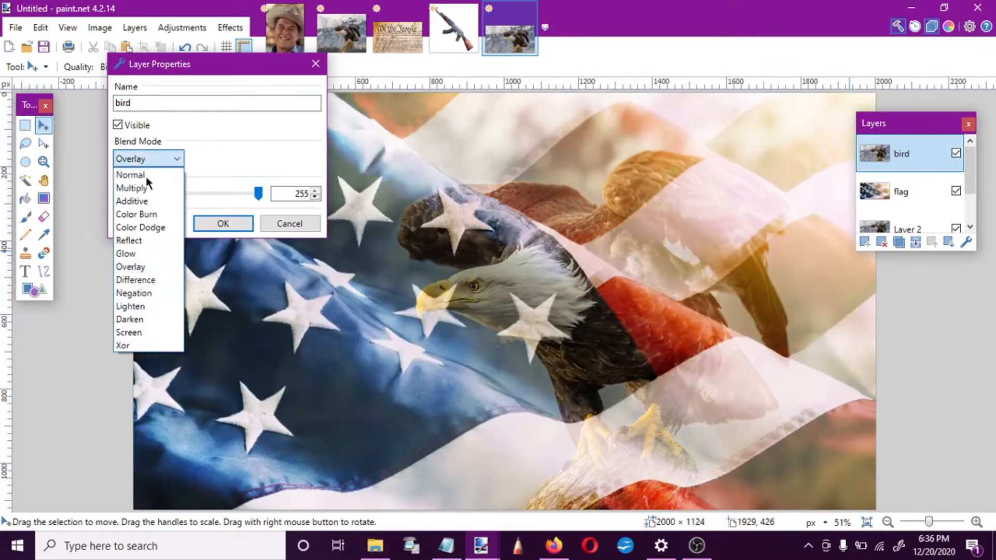
click(153, 306)
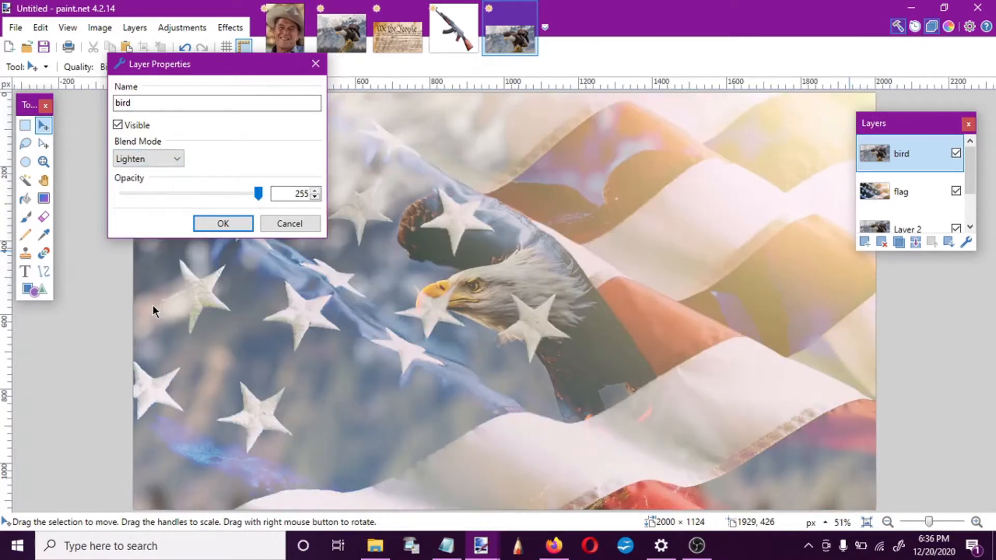
click(149, 158)
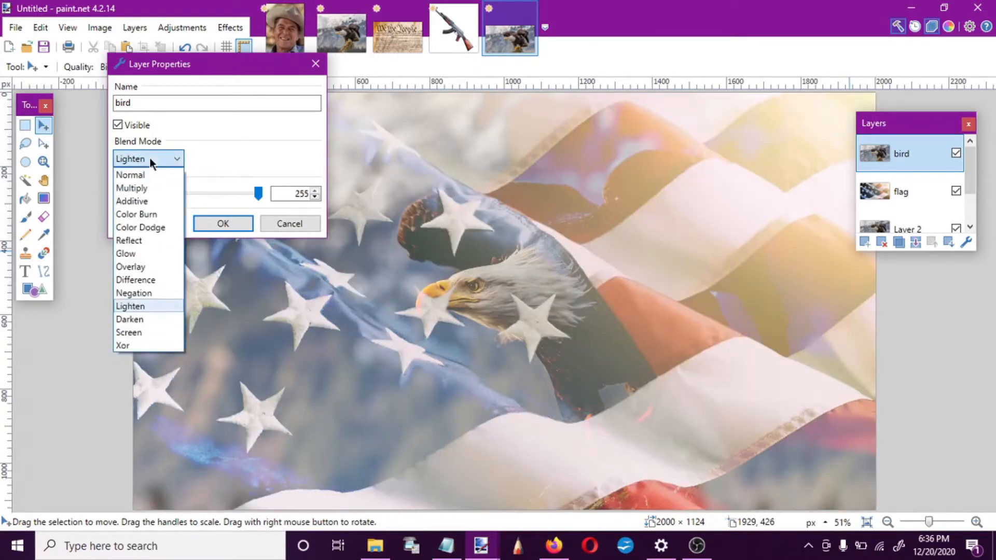
click(154, 319)
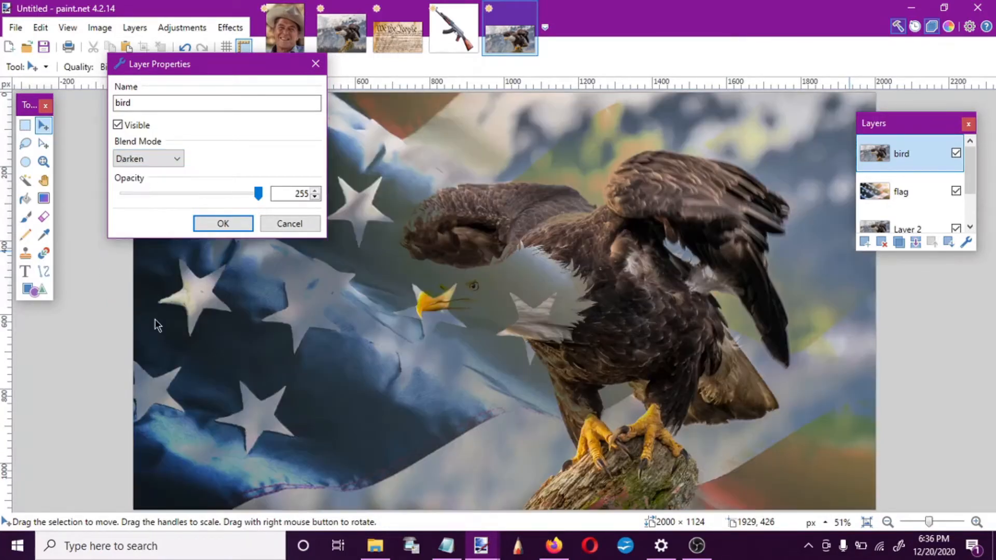
click(156, 158)
click(128, 345)
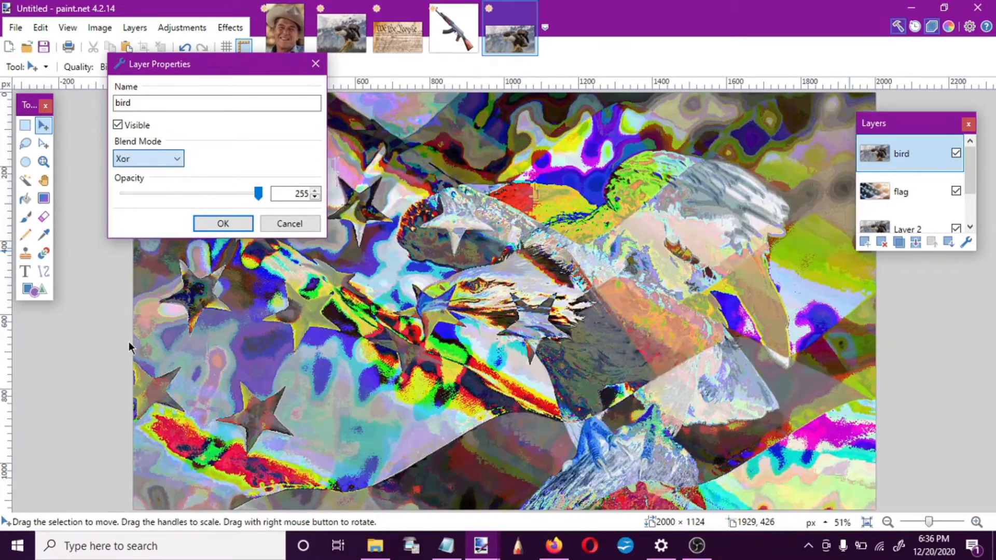
click(145, 164)
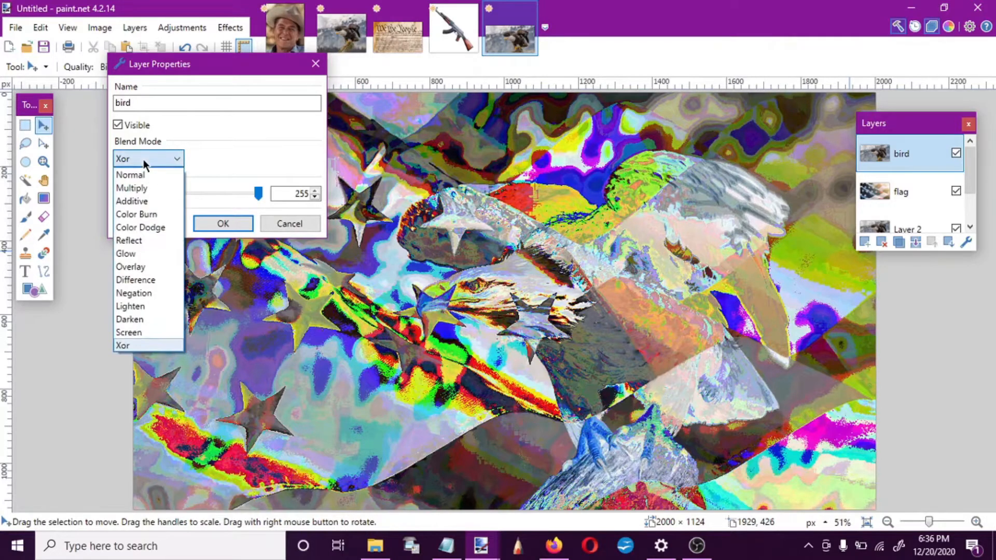
click(133, 216)
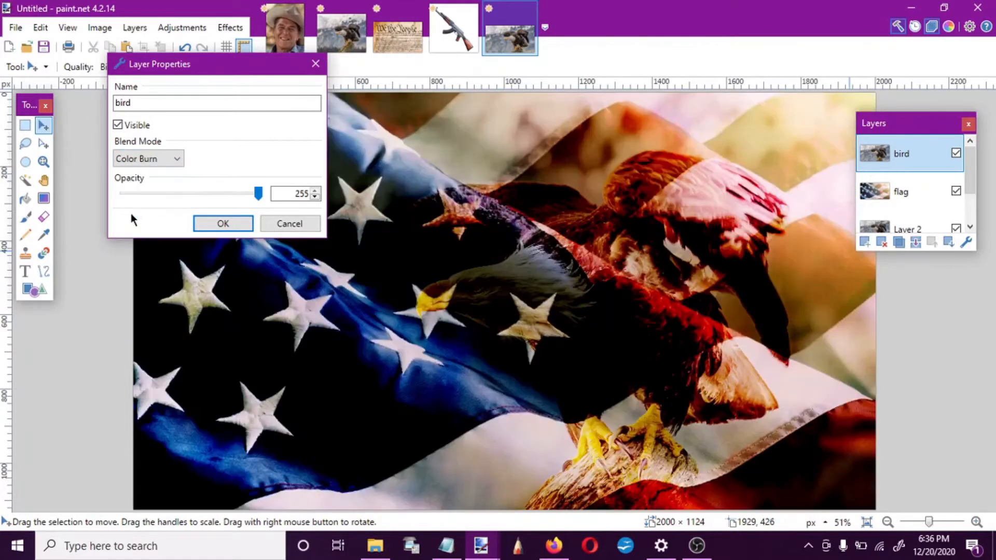
Set the bird layer's blend mode to Glow with an opacity of about 194 and apply the properties
click(148, 158)
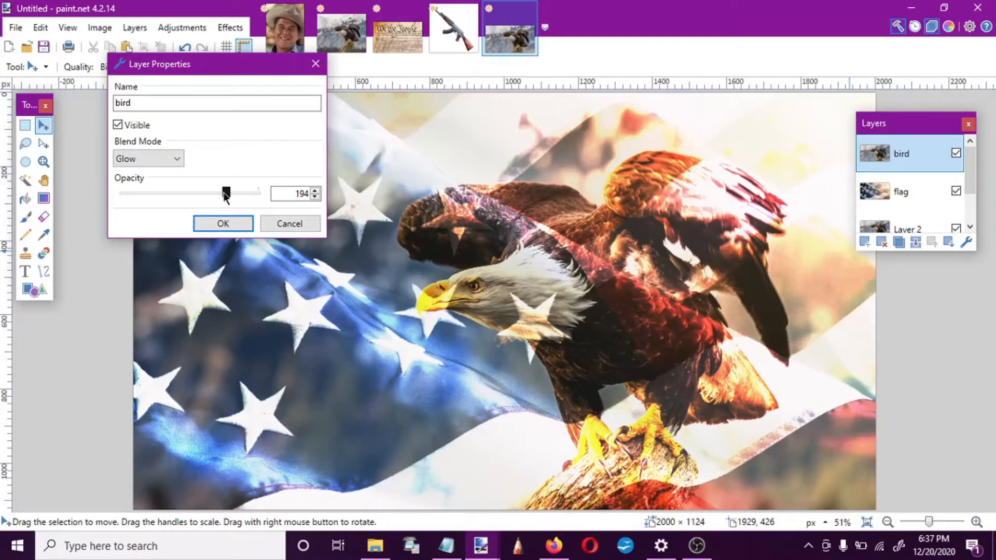
click(231, 223)
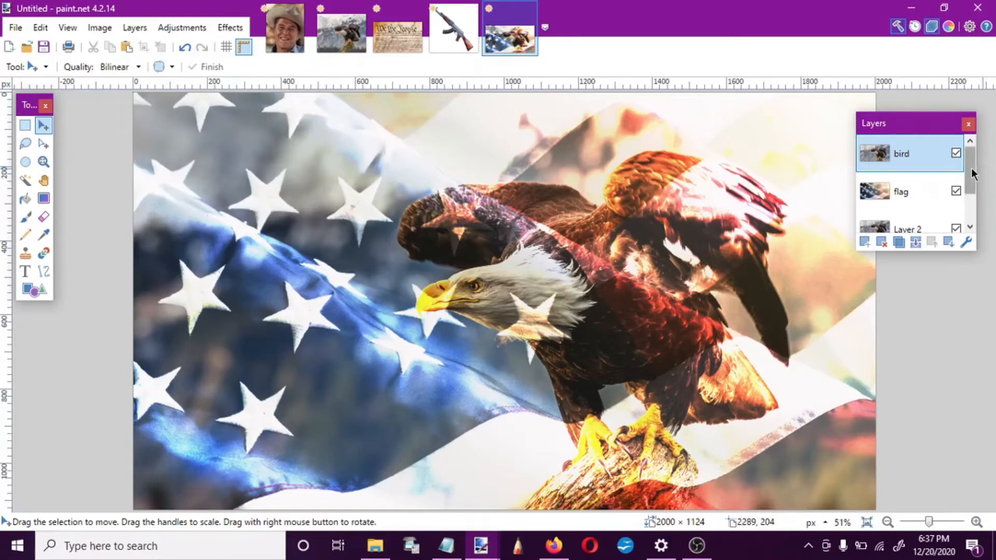
Merge the bird layer down into the flag layer and hide Layer 2 and the Background layer
drag(972, 173, 972, 201)
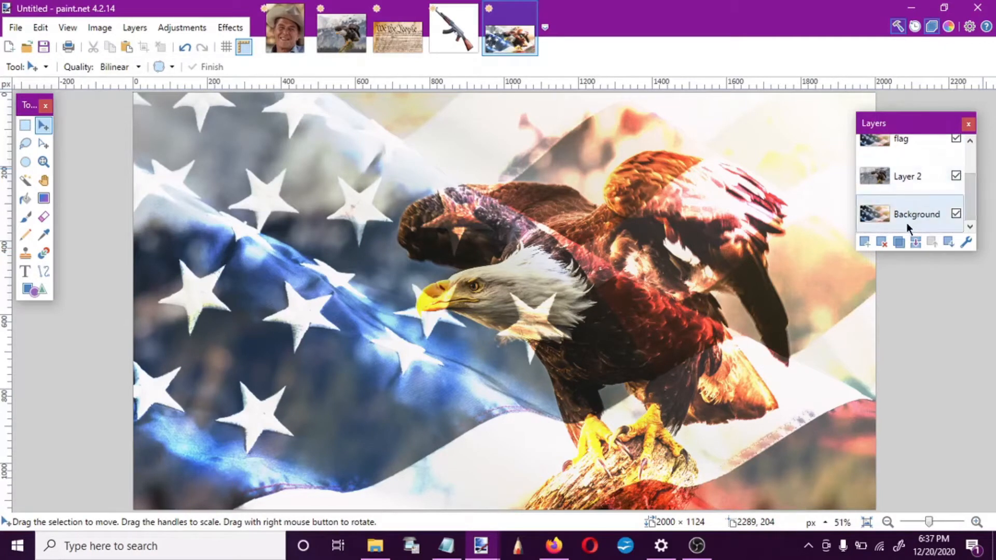
drag(971, 203, 971, 175)
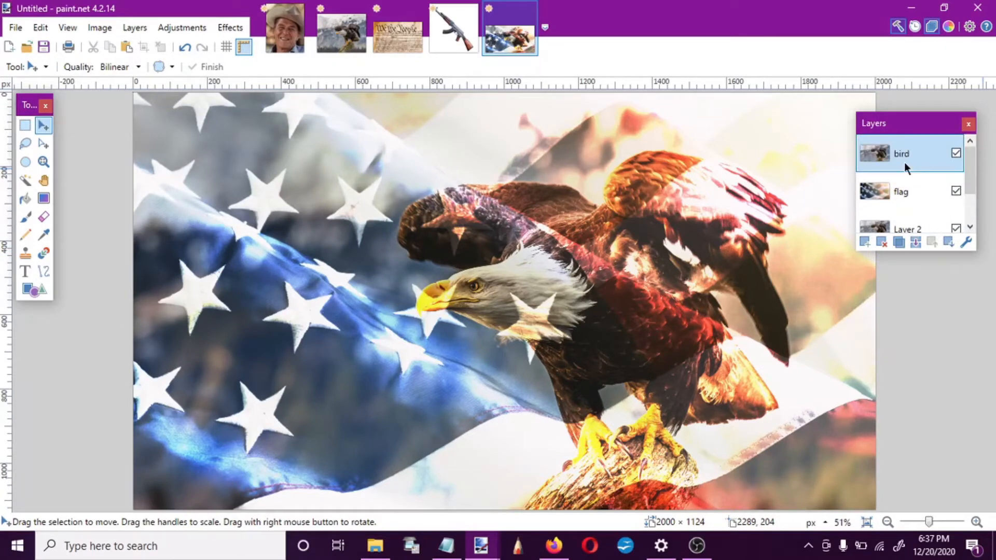
click(916, 243)
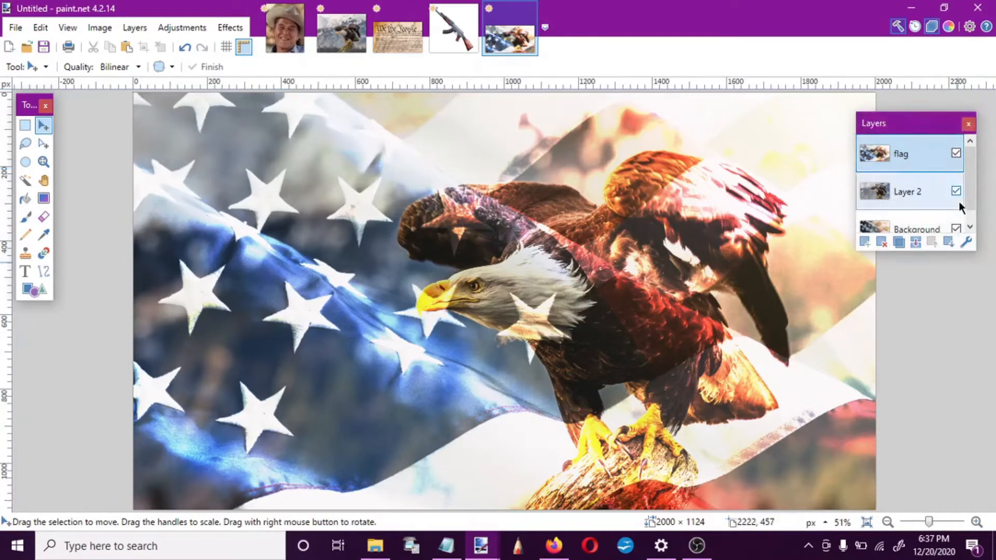
click(955, 229)
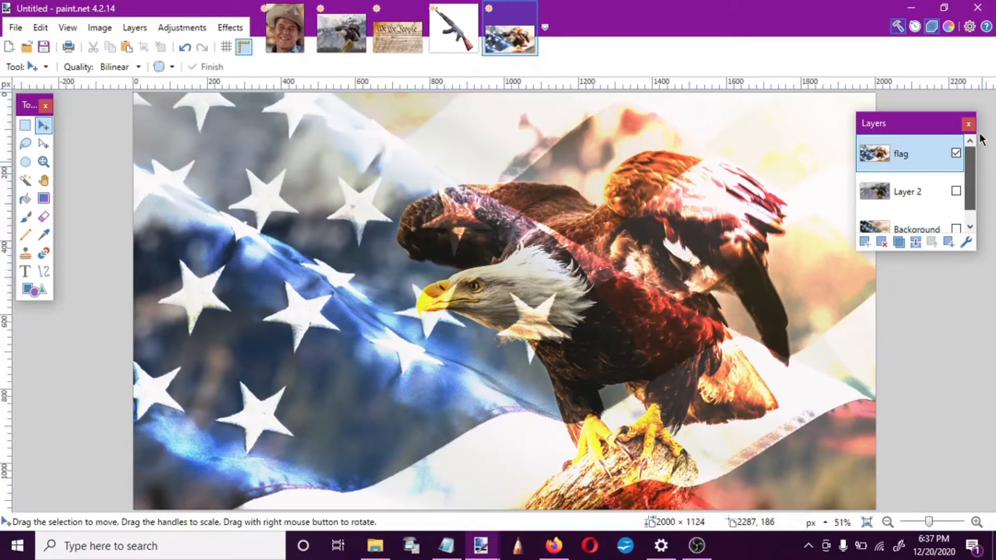
click(959, 152)
click(958, 151)
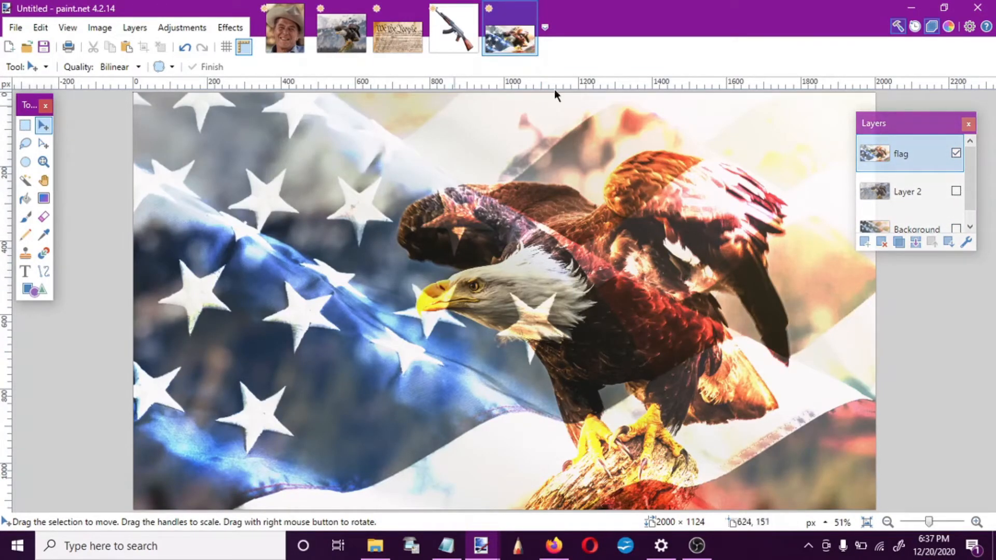
Copy the "We the People" document image onto a new top layer, then enlarge and position it to fill the canvas
click(865, 243)
click(419, 29)
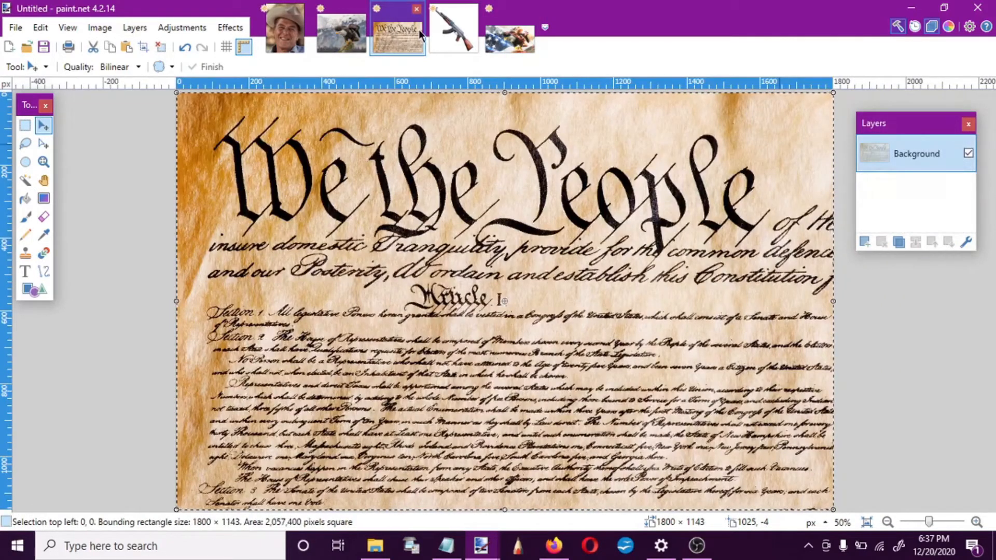
click(511, 38)
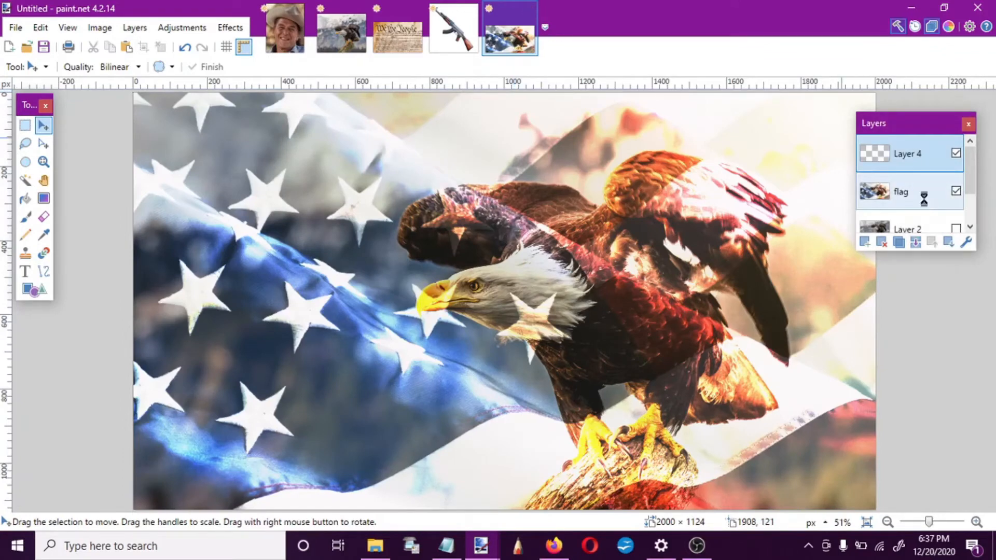
click(462, 361)
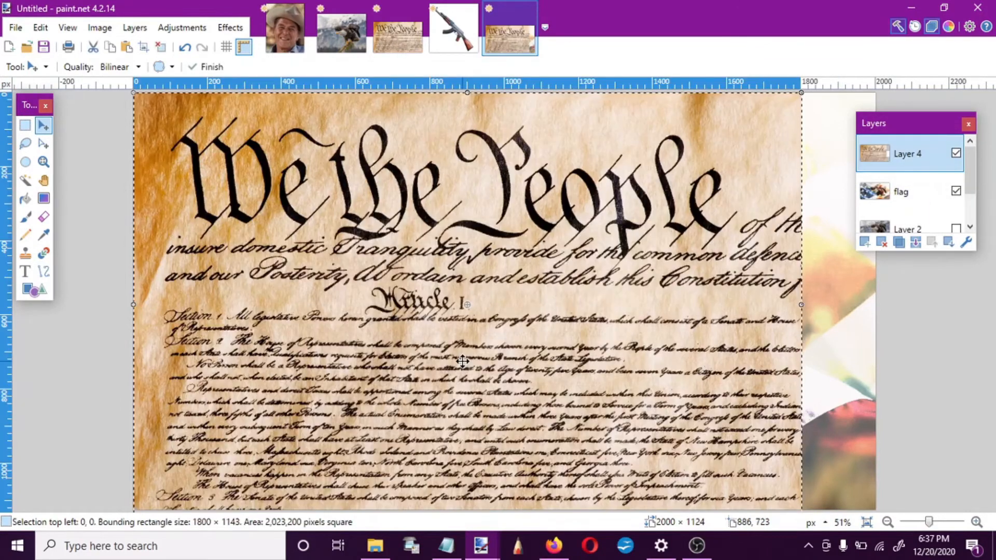
drag(802, 93, 894, 54)
drag(708, 233, 707, 257)
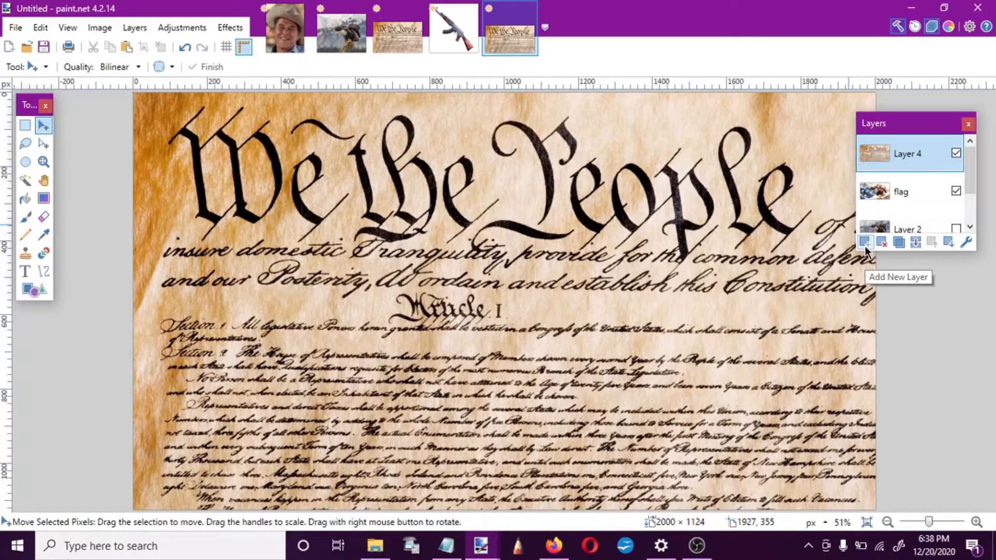
Add a new top layer and draw a black-to-white linear gradient diagonally from the image's upper left to its lower right
click(864, 243)
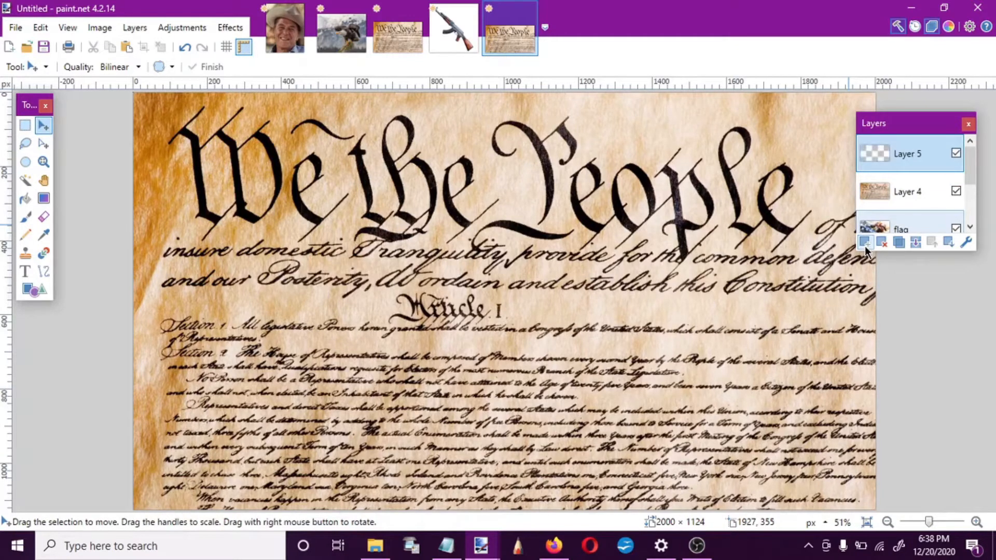
click(43, 200)
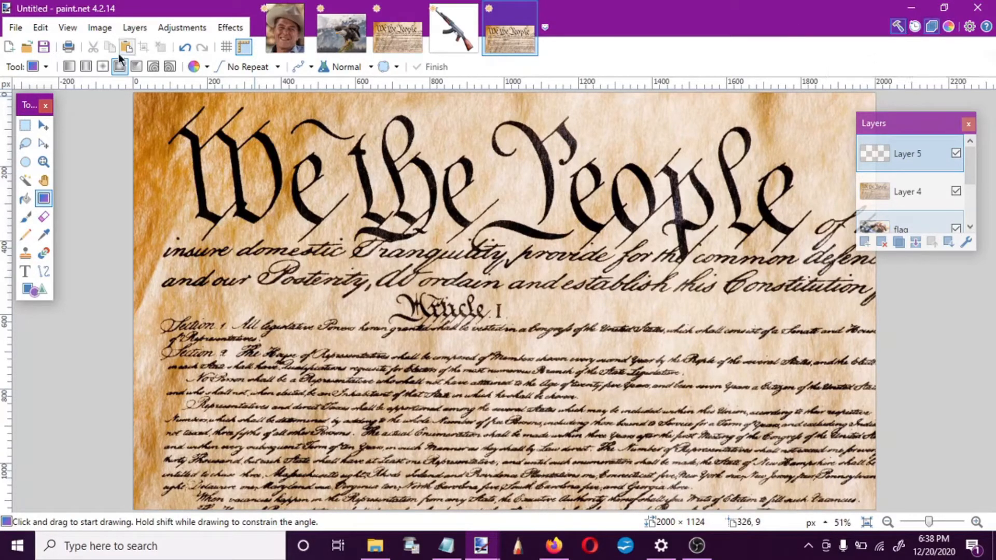
click(69, 67)
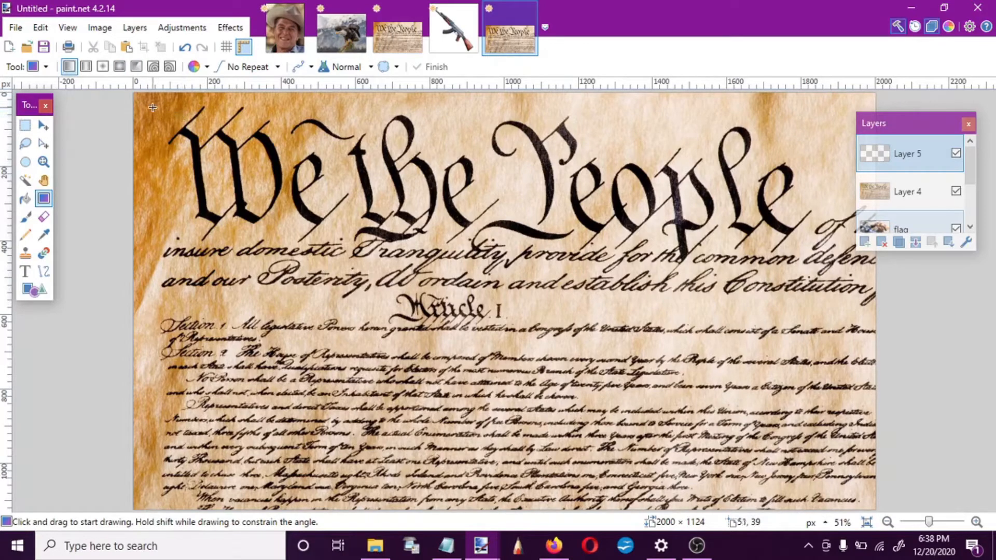
drag(147, 110, 864, 483)
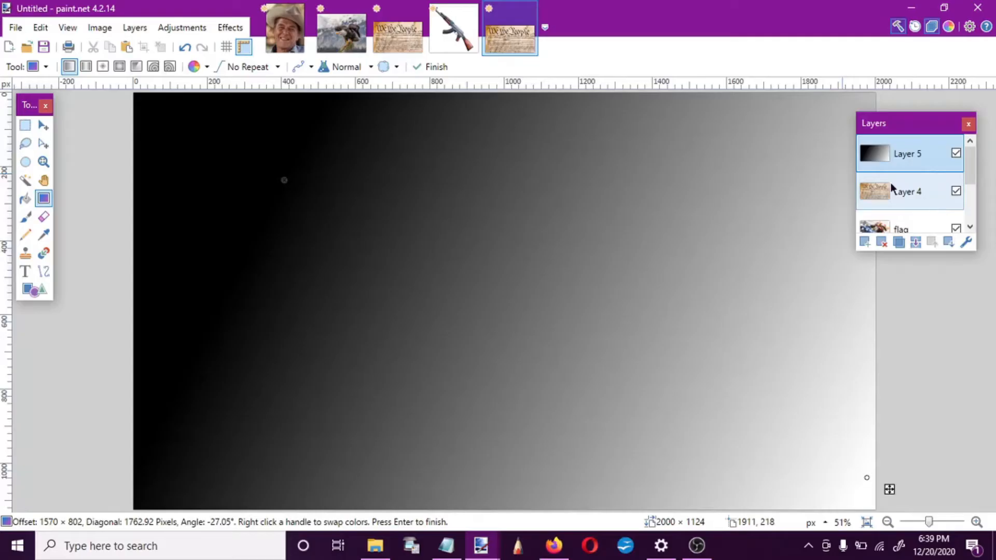
Set the gradient layer's blend mode to Lighten
click(966, 242)
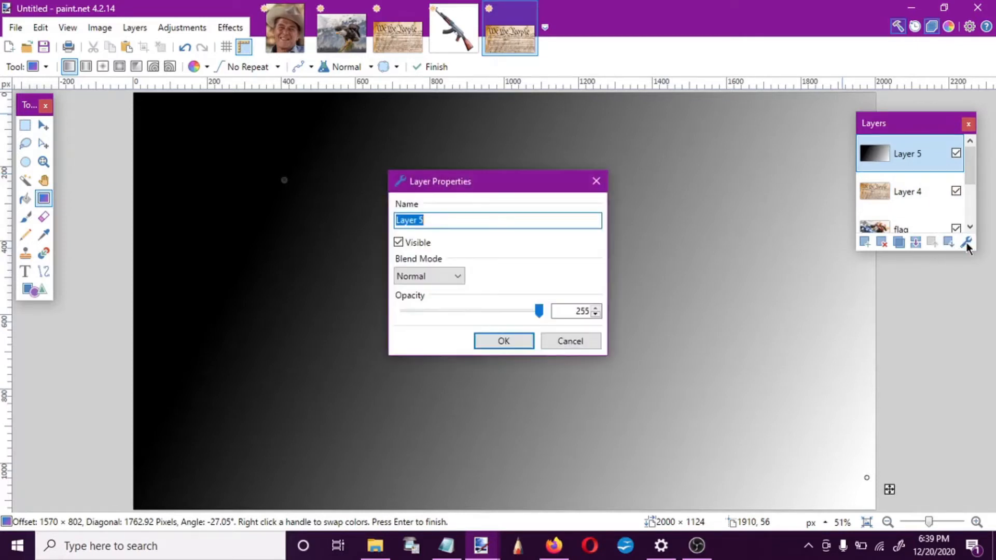
click(444, 280)
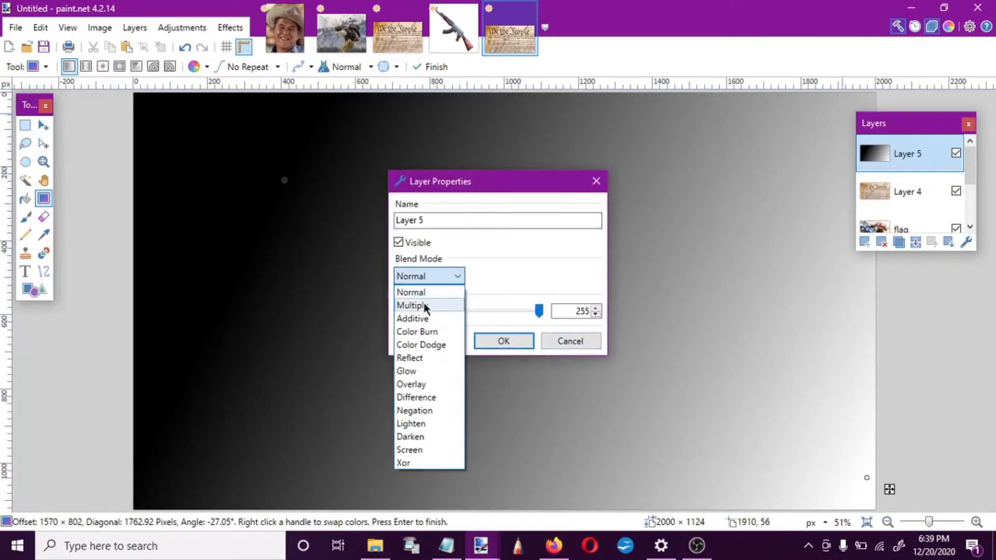
click(424, 429)
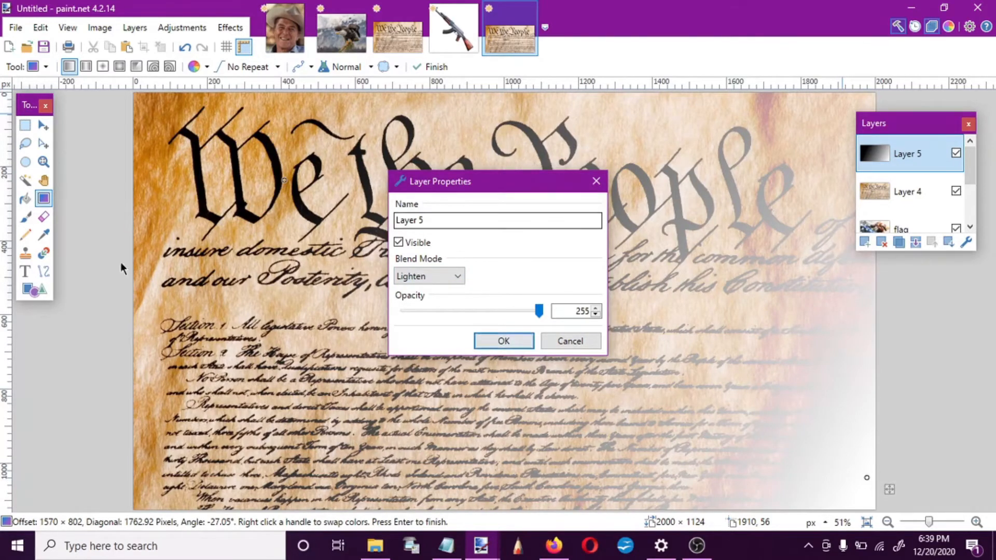
click(511, 344)
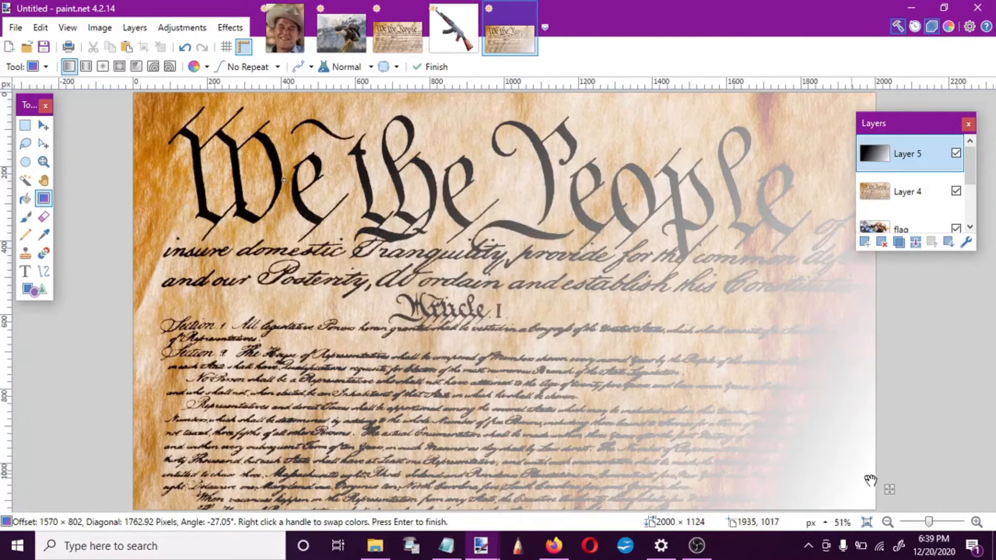
Reshape the linear gradient by extending its start beyond the canvas's upper-left corner and pulling its end inward from the lower-right corner
drag(867, 477, 801, 461)
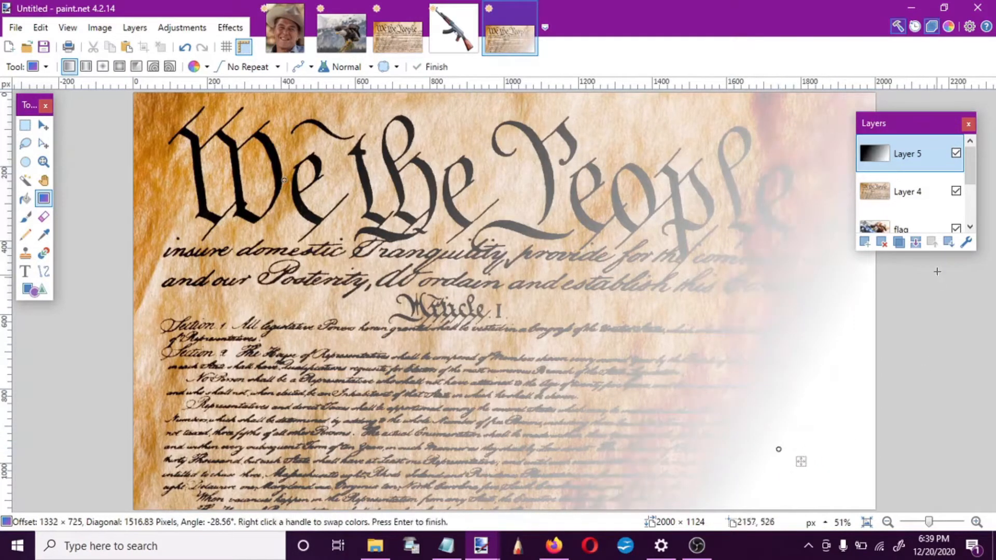
drag(284, 179, 2, 2)
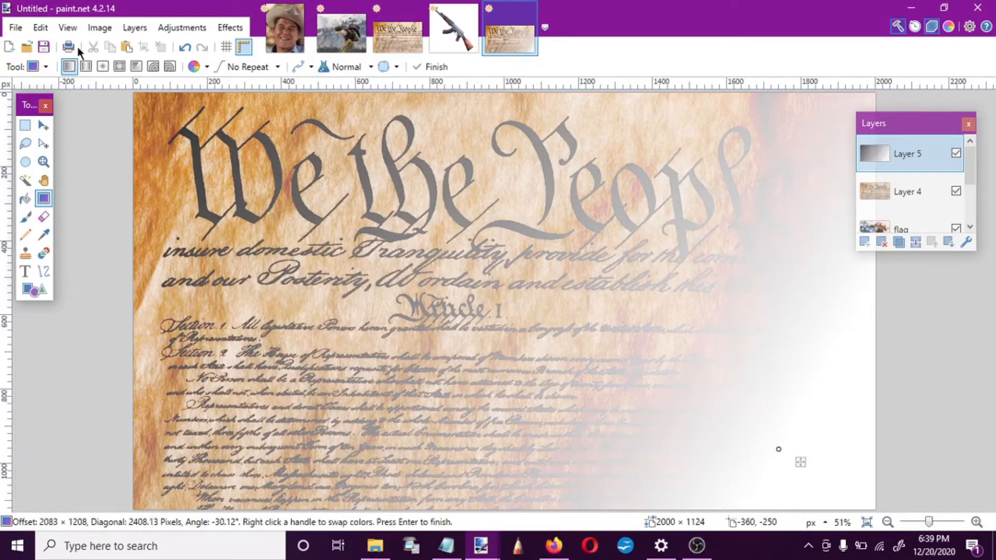
drag(789, 454, 762, 442)
Add a new top layer and draw a red-to-blue radial gradient from near the canvas's lower-left corner to its upper-right corner
click(864, 242)
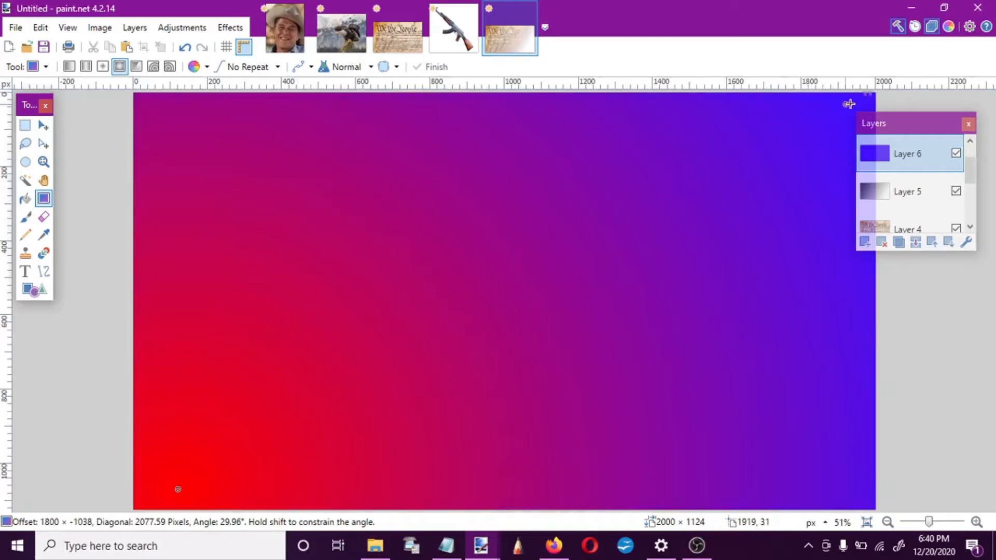
drag(849, 104, 869, 93)
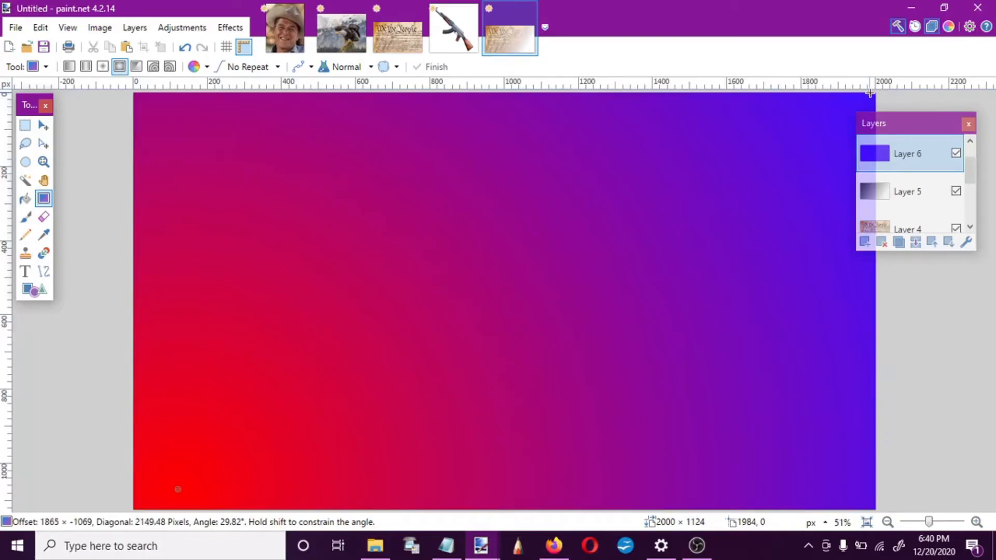
Preview Multiply on the red-to-blue gradient layer, and set its blend mode to Additive
click(965, 244)
click(429, 277)
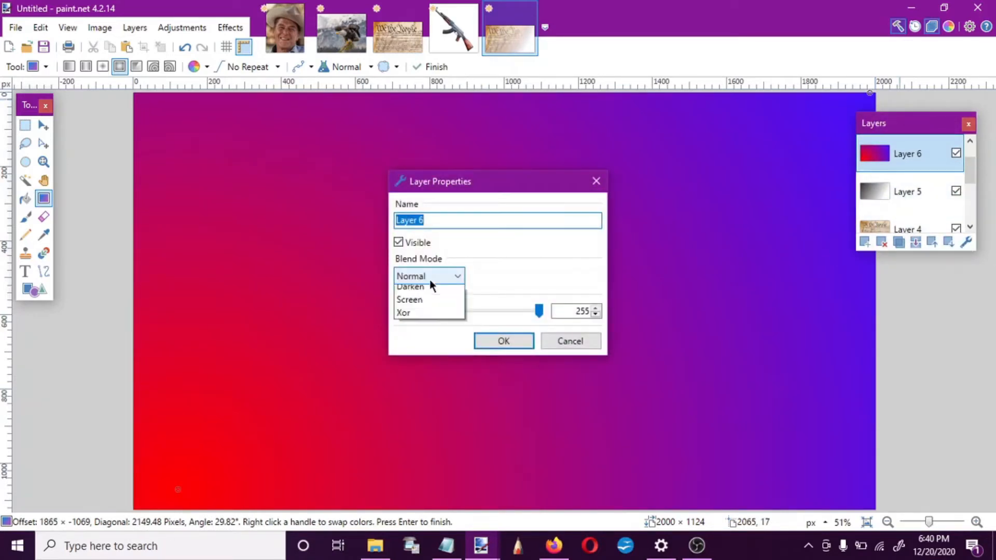
click(418, 306)
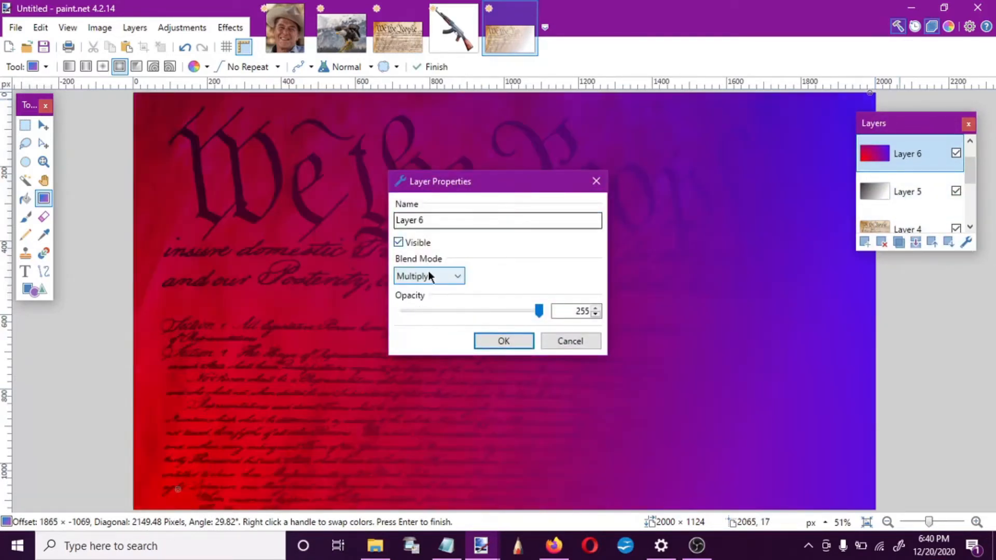
click(428, 272)
click(432, 318)
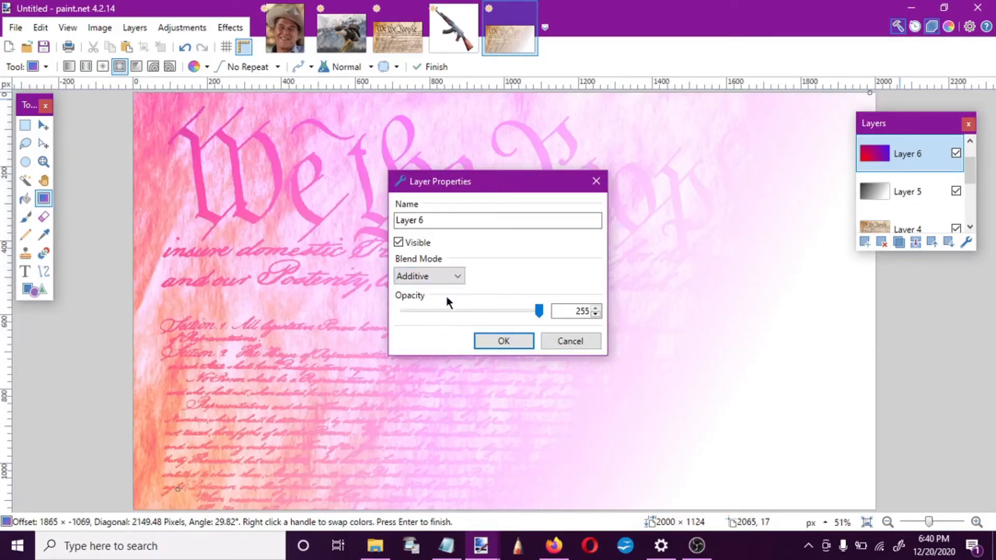
click(504, 341)
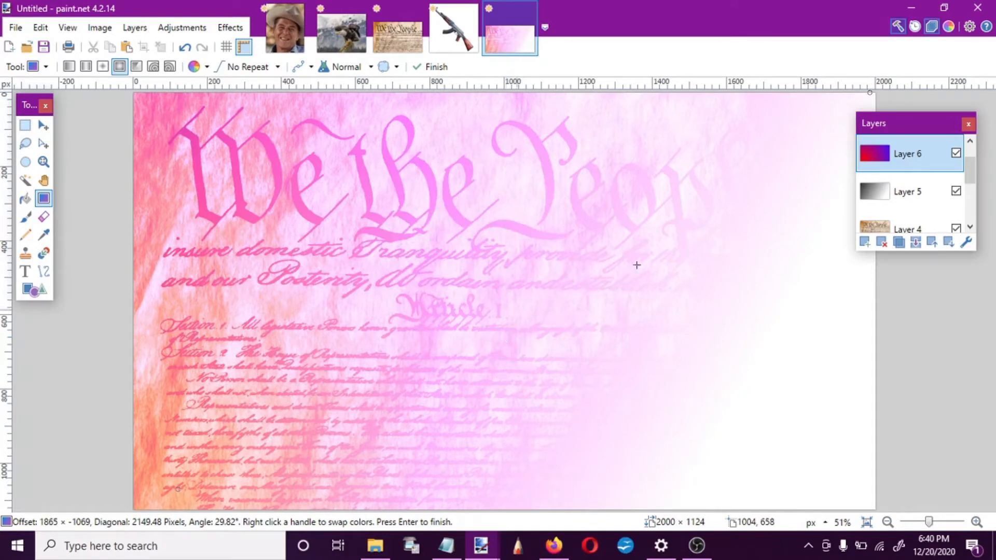
Duplicate the Additive red-to-blue gradient layer several times to stack its effect
click(898, 242)
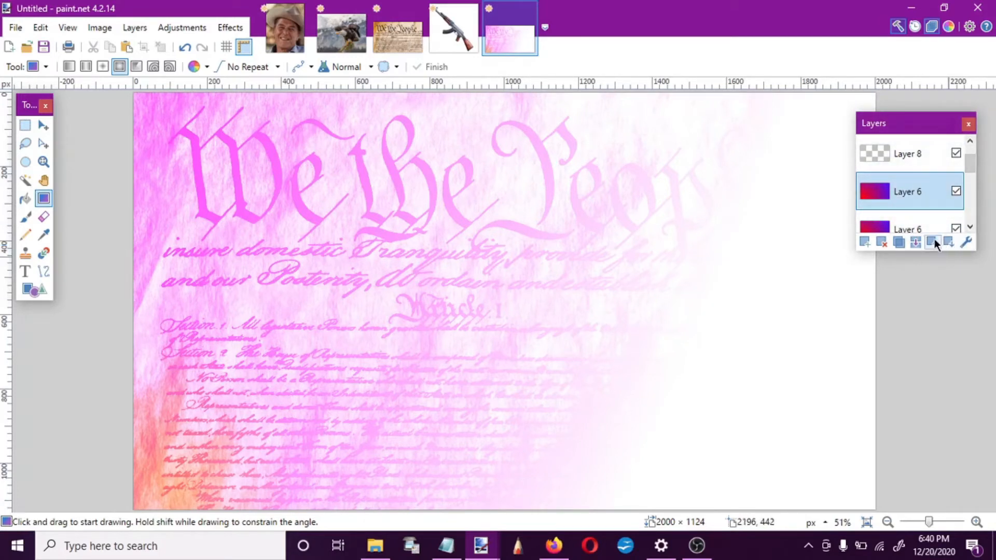
click(967, 242)
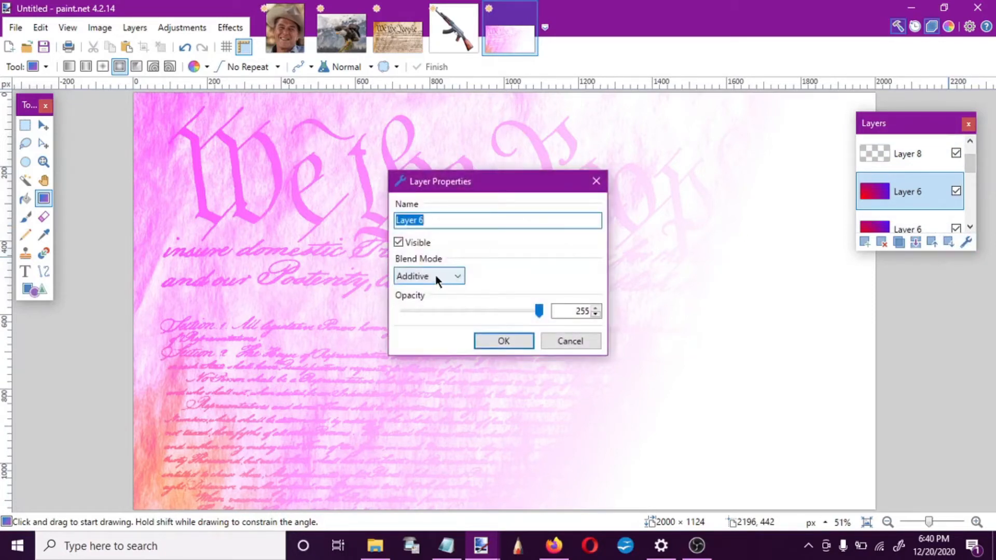
click(596, 182)
click(899, 243)
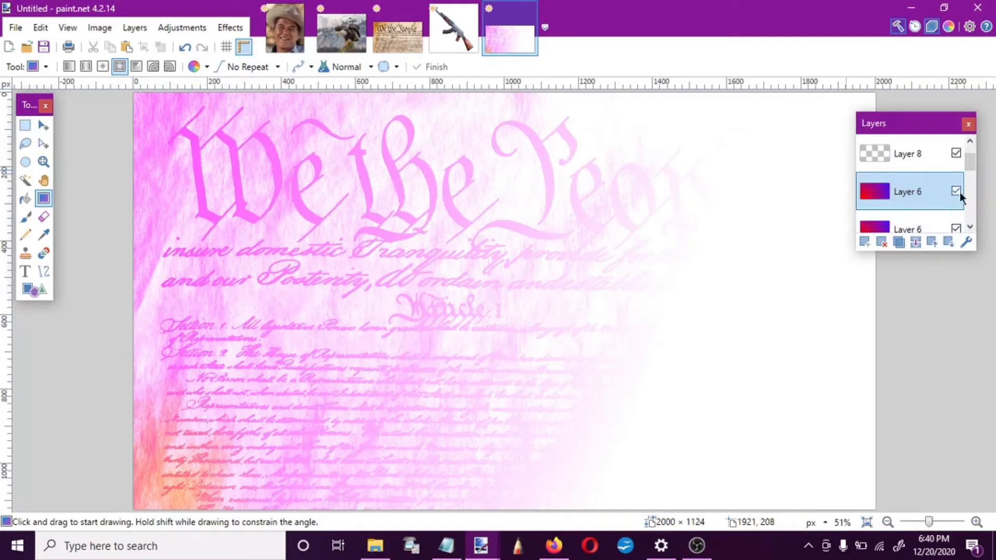
Duplicate the Constitution layer and its black-to-white gradient layer, and move both copies below the hidden Layer 2
mouse_move(970, 163)
mouse_down()
mouse_move(976, 185)
mouse_move(972, 161)
mouse_up()
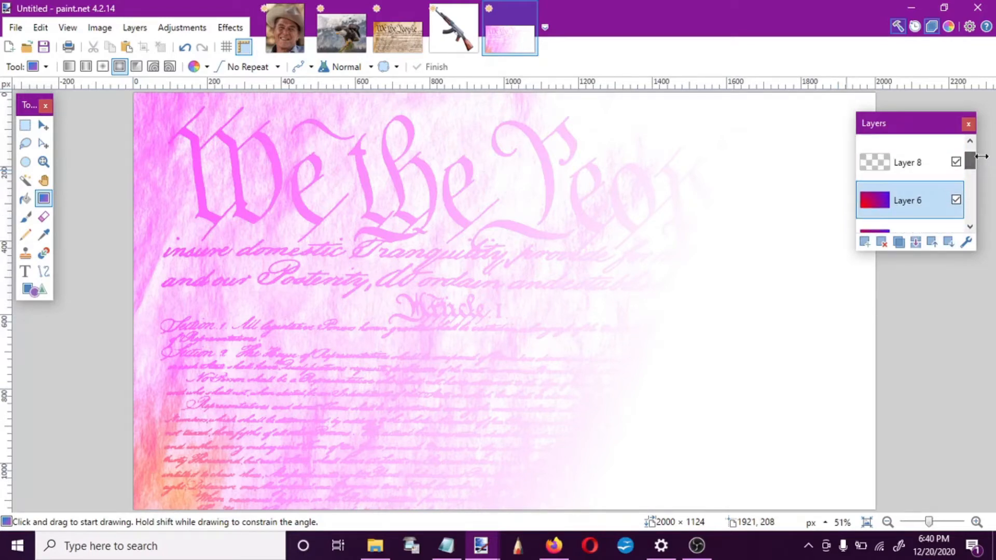
drag(966, 164, 969, 194)
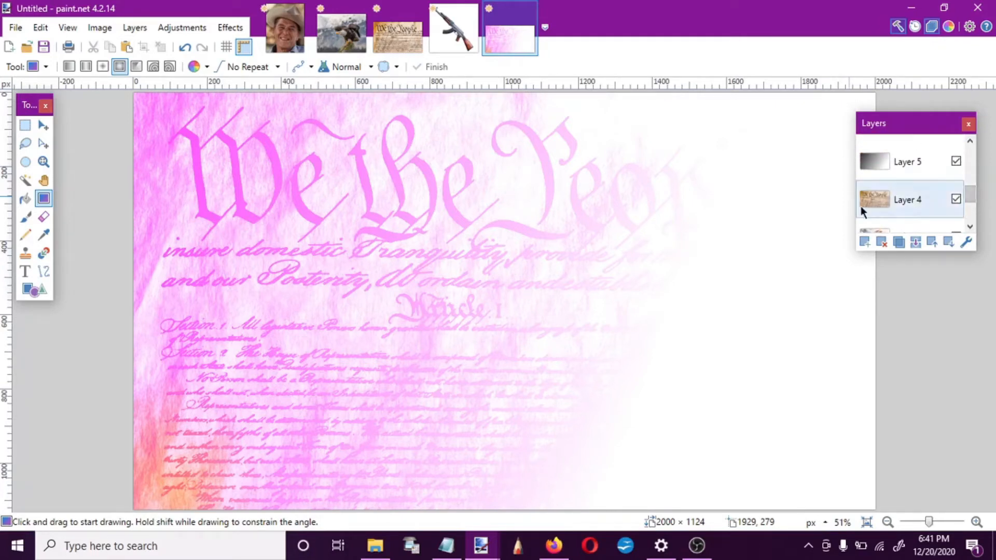
click(861, 207)
click(900, 242)
click(906, 165)
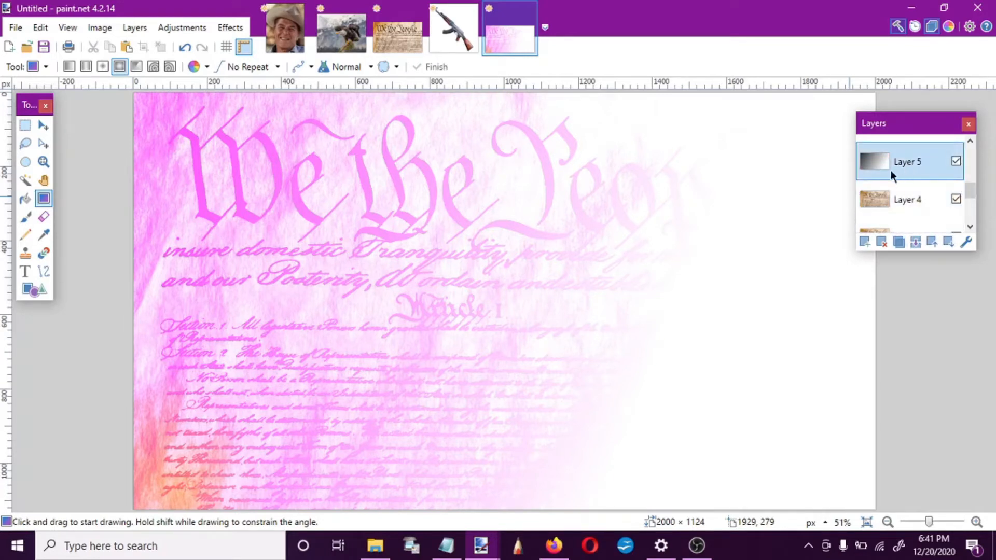
click(896, 246)
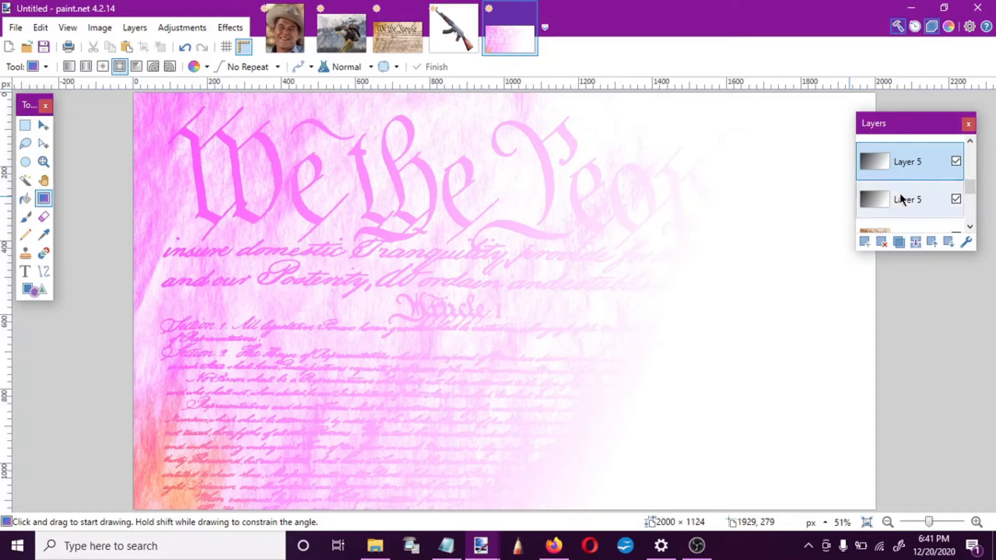
drag(970, 185, 908, 260)
drag(971, 203, 905, 318)
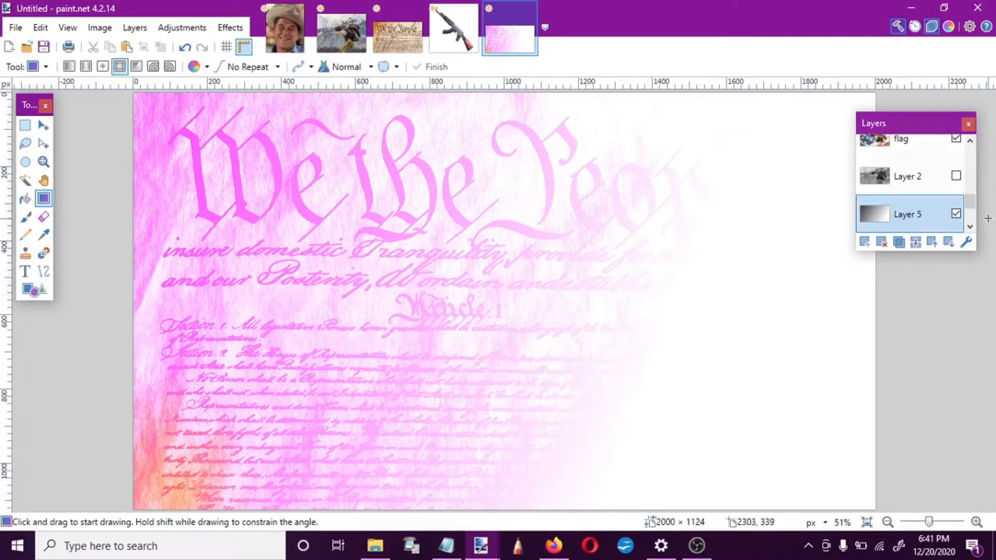
Try merging one of the red-to-blue gradient layers down into its copy, and undo the merge
drag(970, 200, 975, 173)
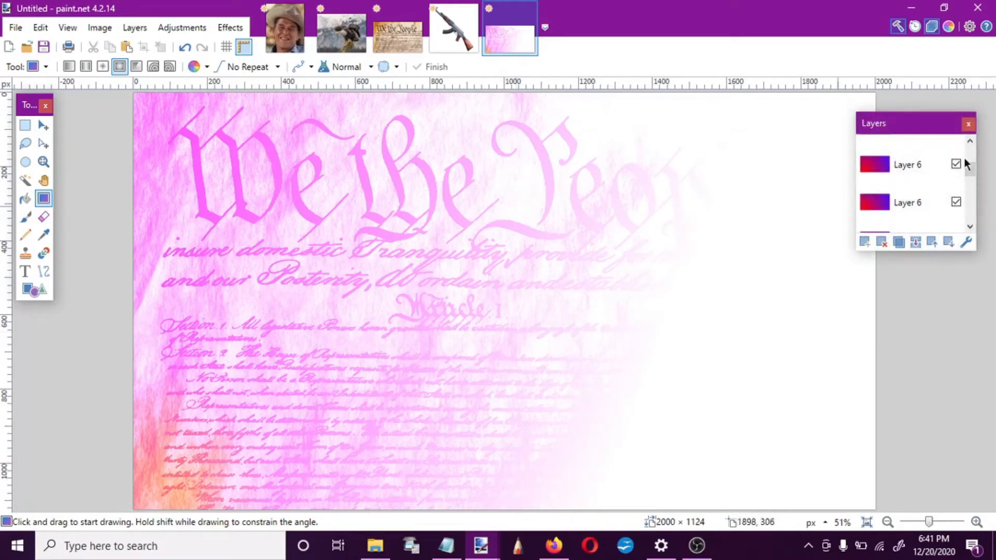
drag(970, 169, 970, 170)
click(897, 161)
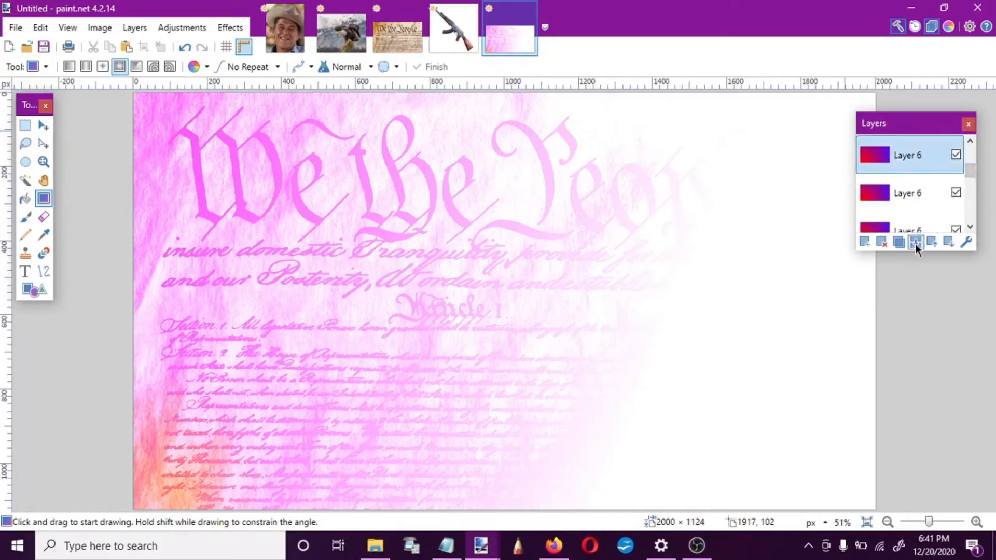
click(915, 242)
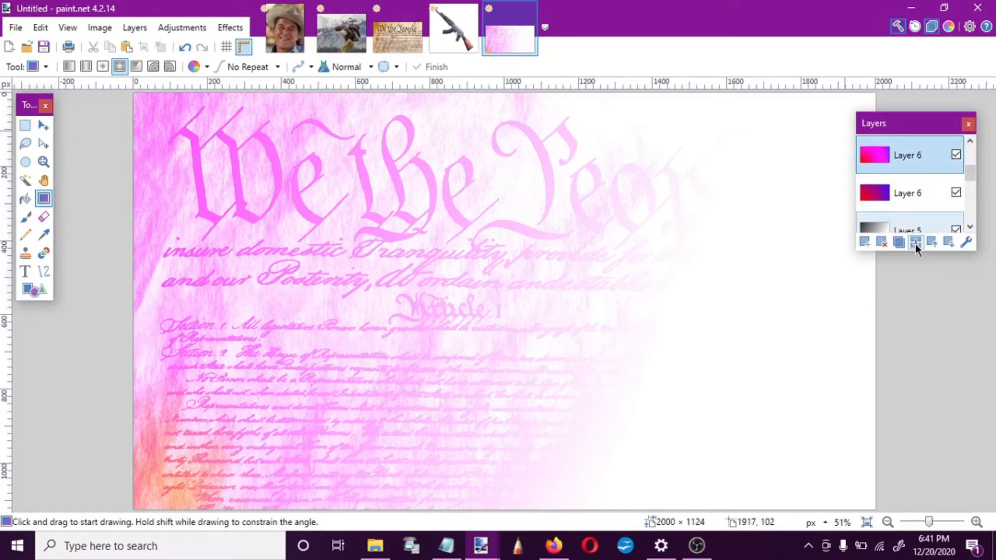
key(ctrl+z)
Merge the black-to-white gradient layer above the flag down into the Constitution layer
drag(969, 174, 969, 185)
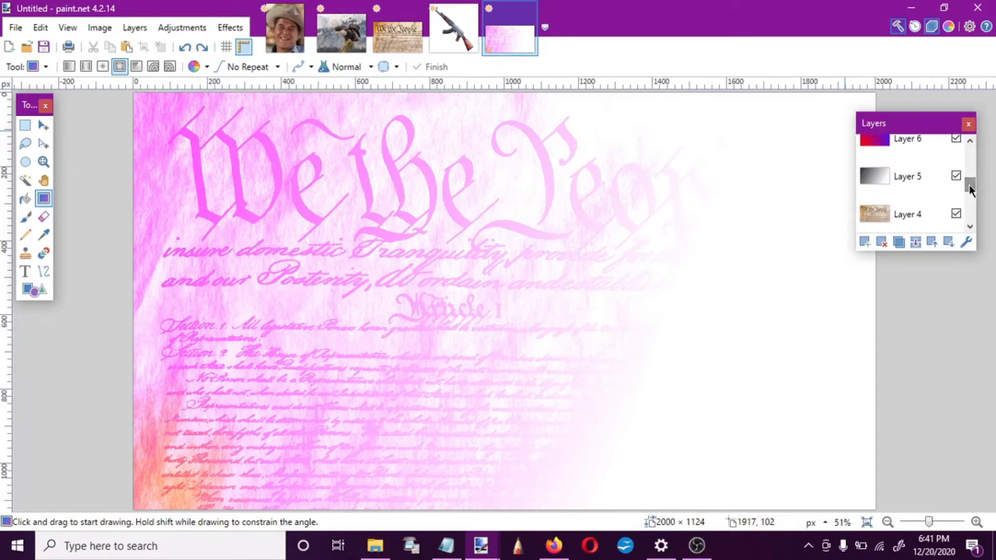
click(893, 207)
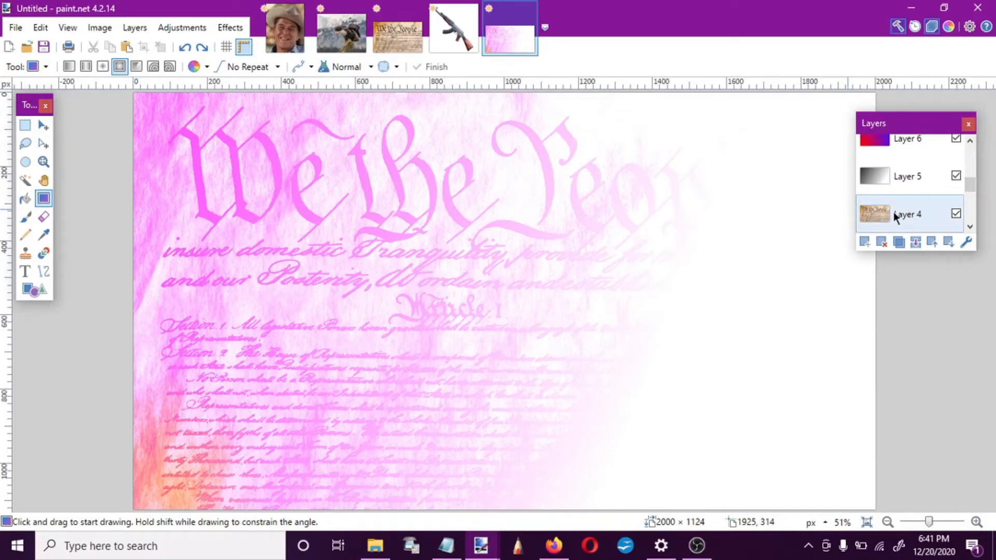
click(903, 175)
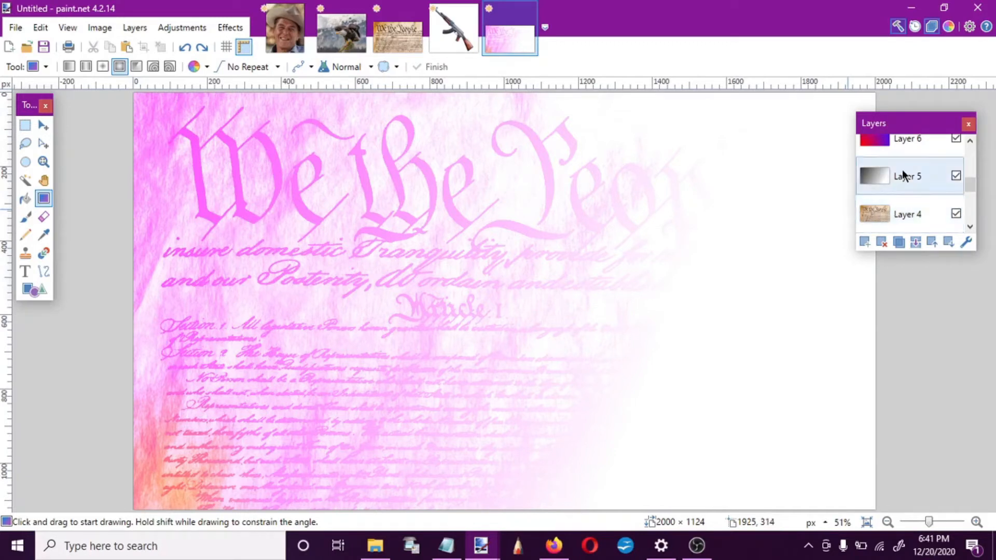
click(919, 242)
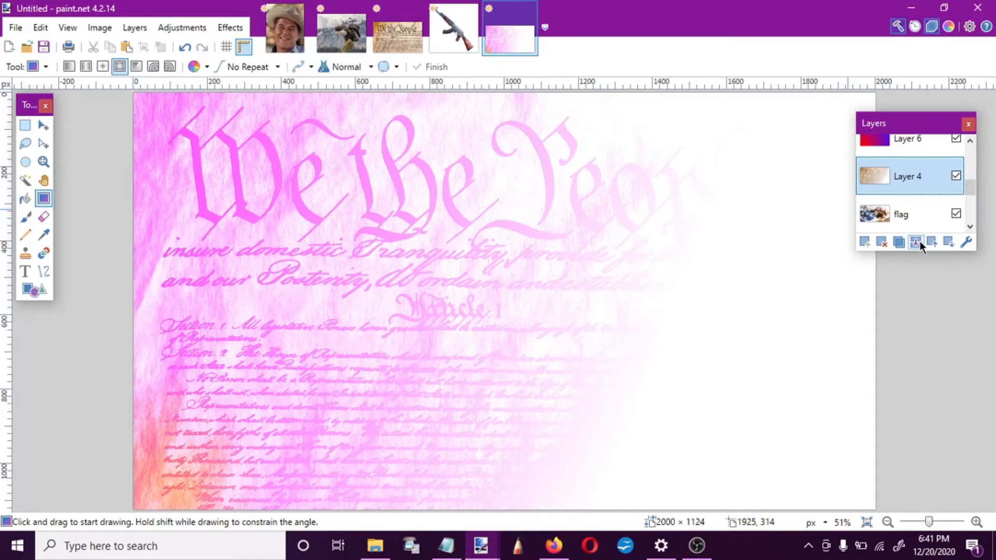
Merge the two lowest red-to-blue gradient layers down into the Constitution layer
click(901, 140)
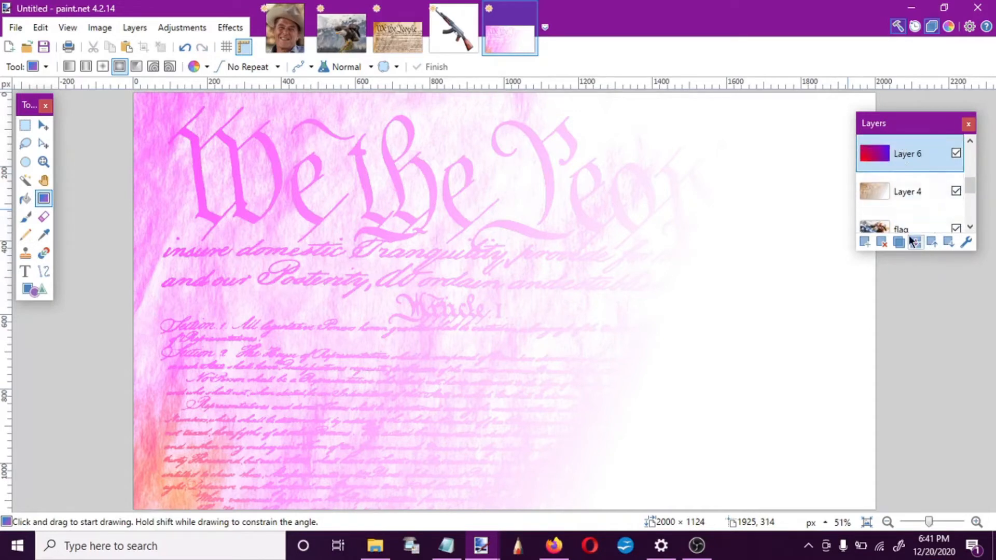
click(913, 242)
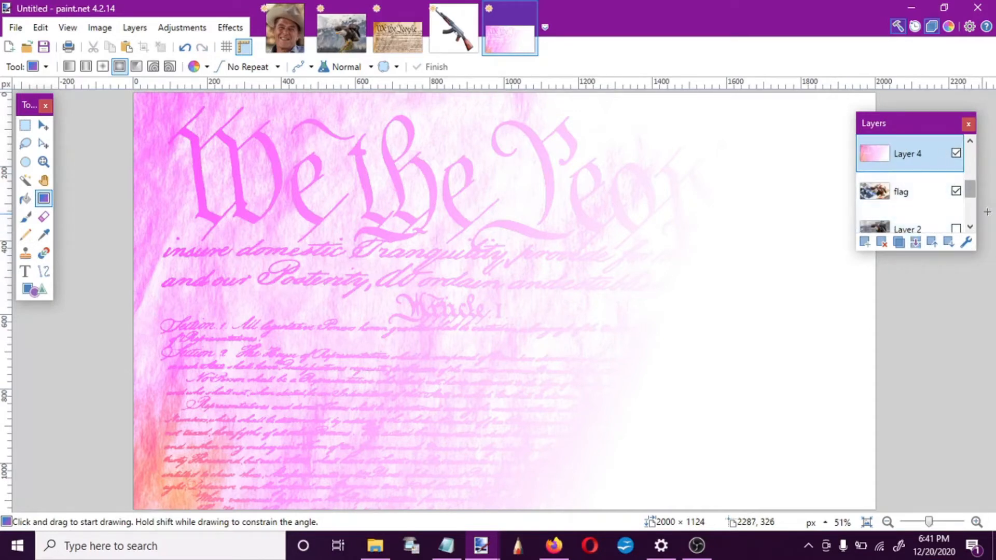
drag(973, 190, 973, 183)
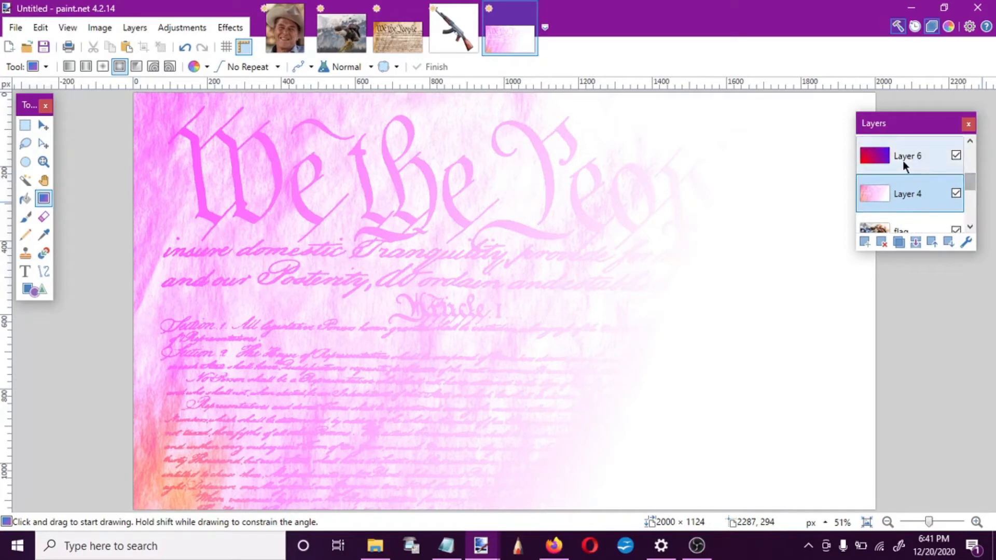
click(916, 242)
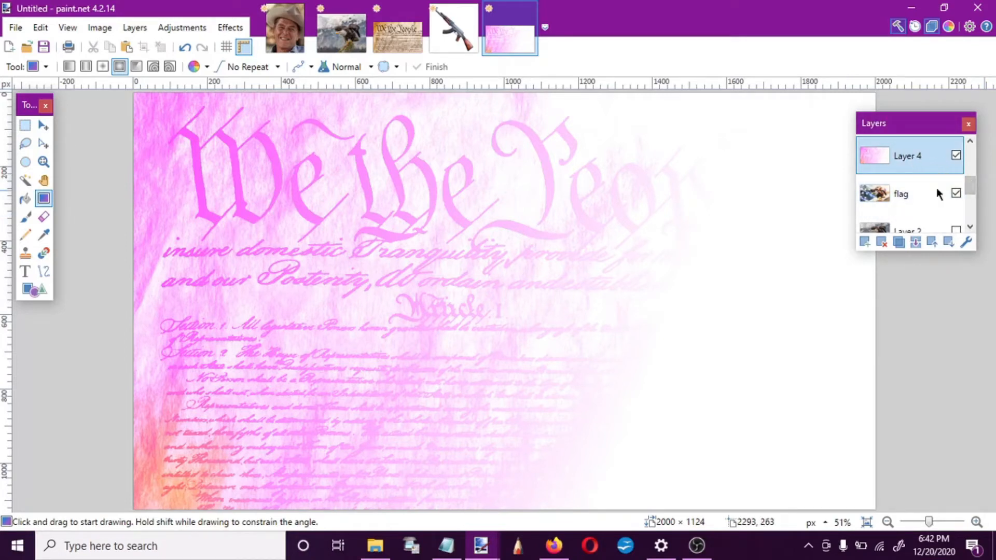
Delete the merged Constitution layer above the flag and the remaining red-to-blue gradient layers
mouse_move(972, 174)
mouse_down()
mouse_move(971, 153)
mouse_move(967, 215)
mouse_move(973, 169)
mouse_up()
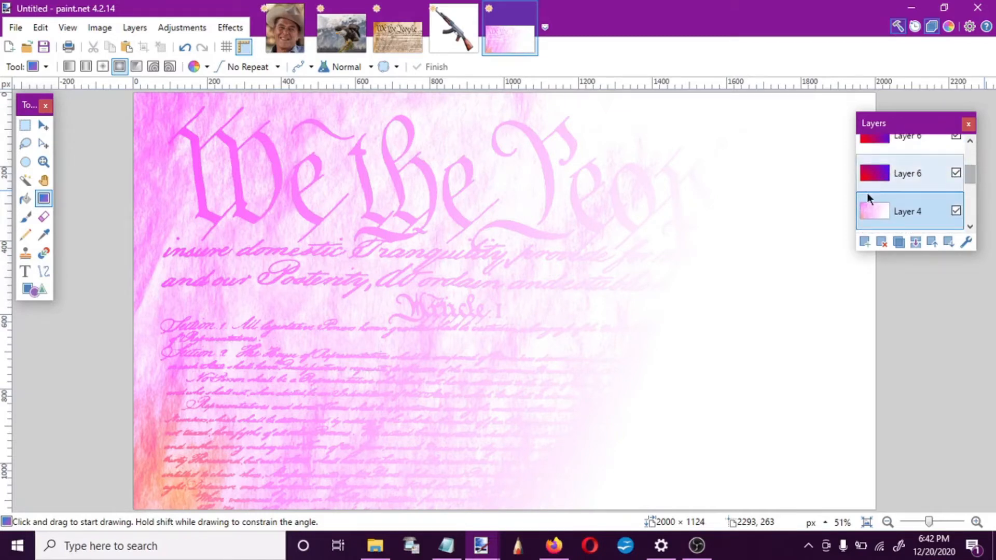
click(880, 244)
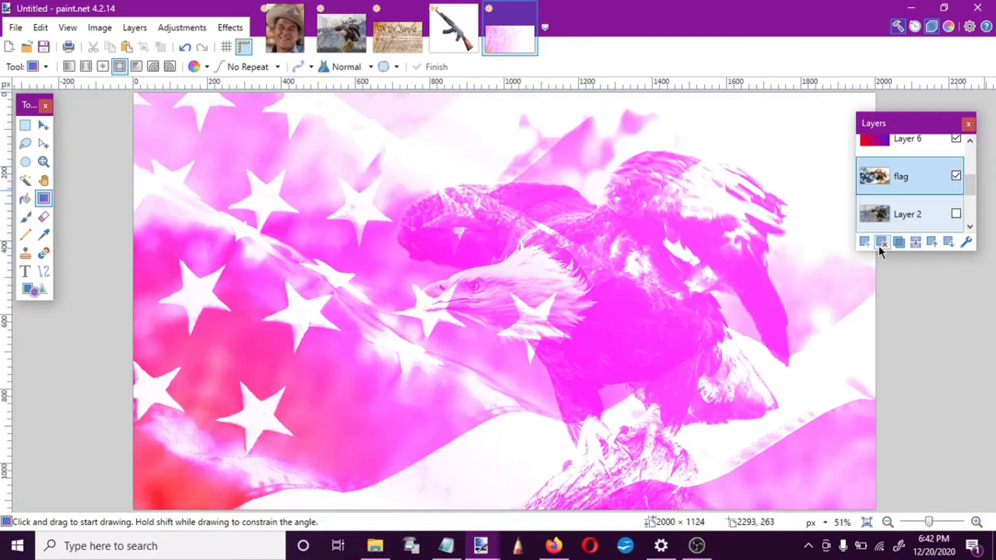
mouse_move(971, 182)
mouse_down()
mouse_move(975, 159)
mouse_move(973, 188)
mouse_move(973, 178)
mouse_up()
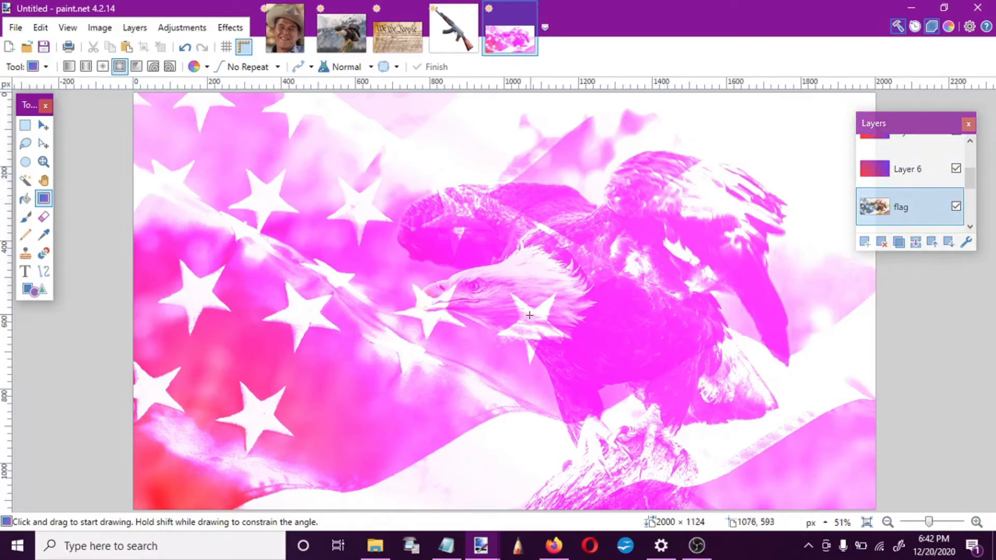
mouse_move(967, 181)
mouse_down()
mouse_move(969, 199)
mouse_move(971, 185)
mouse_up()
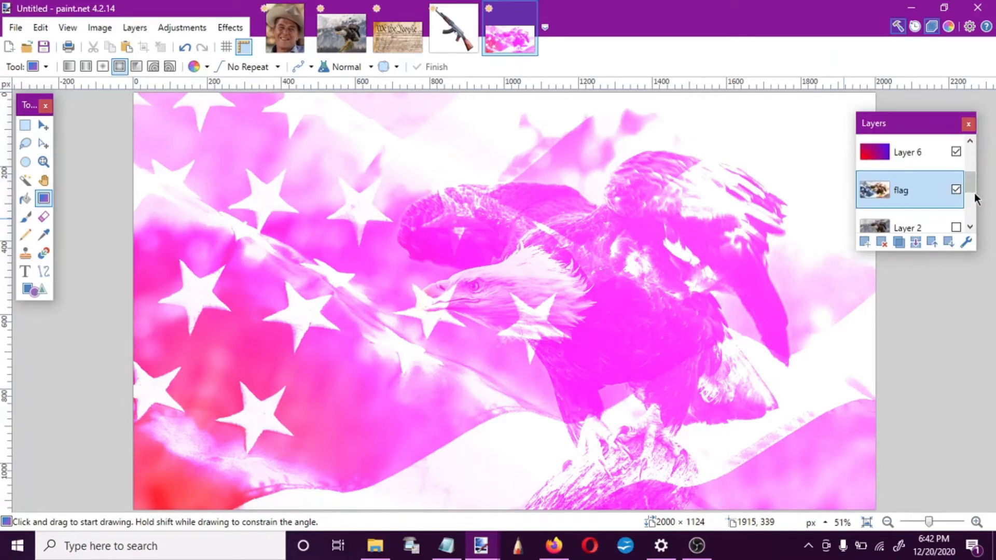
scroll(974, 194, up, 2)
click(960, 220)
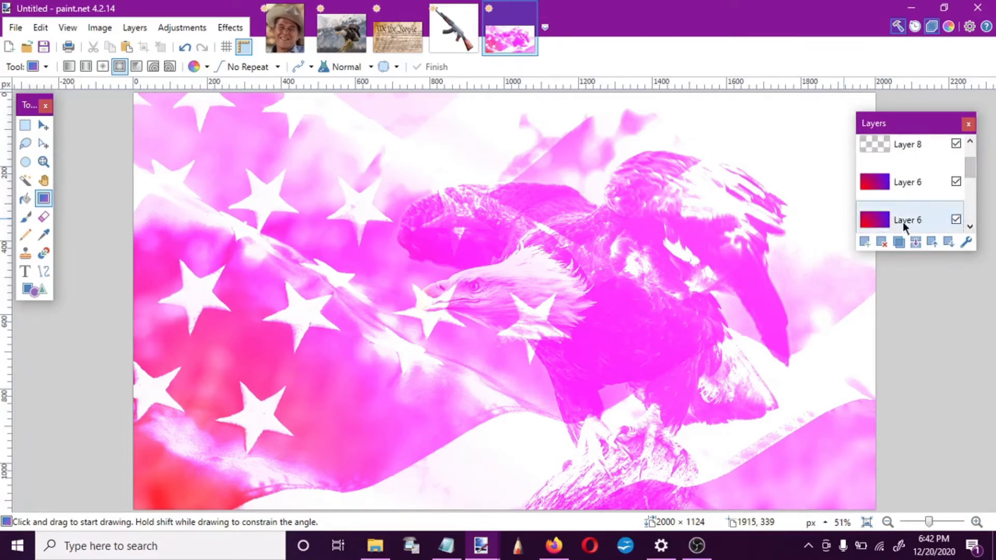
click(882, 242)
click(882, 242)
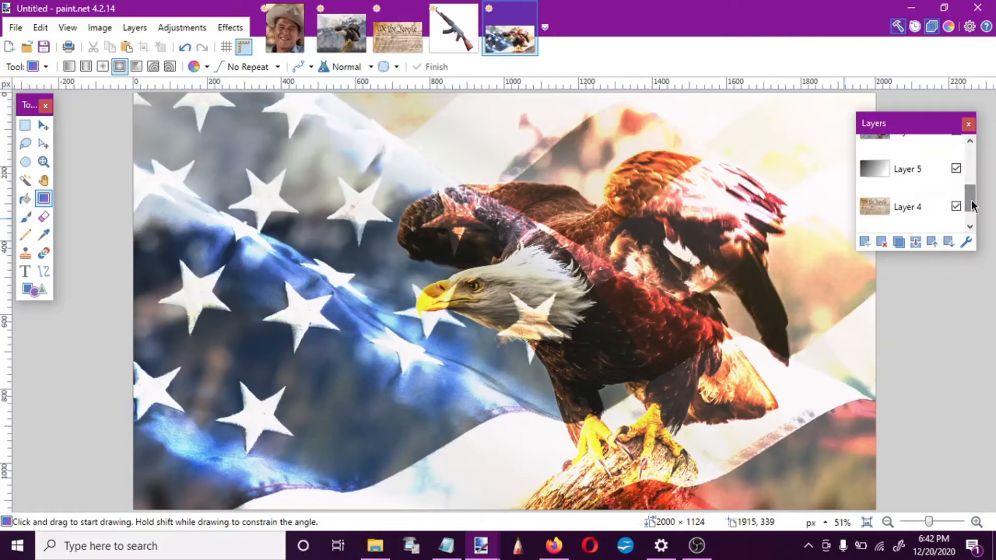
Merge the spare black-to-white gradient layer down into the spare Constitution layer, and move the merged layer directly above the flag layer
click(901, 180)
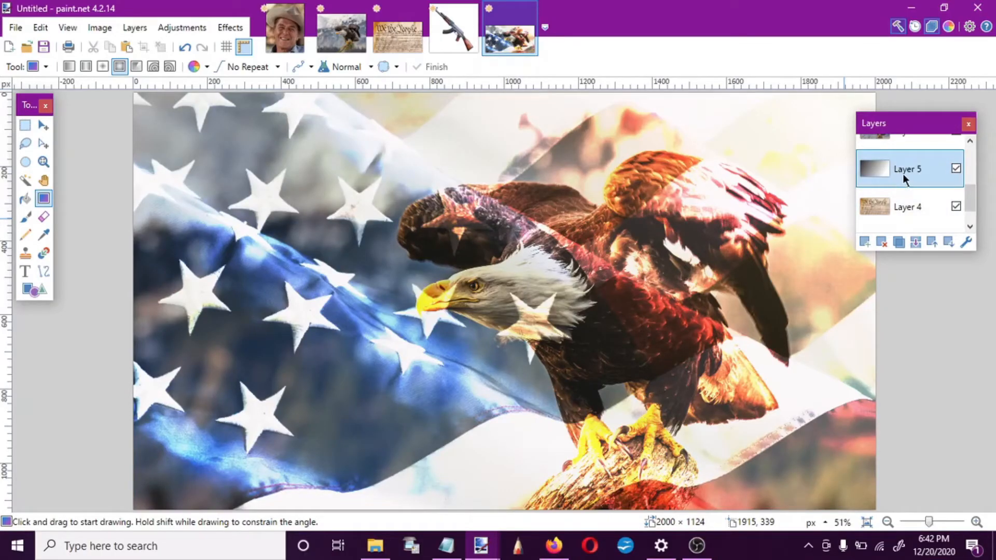
click(913, 245)
click(932, 243)
drag(972, 199, 972, 188)
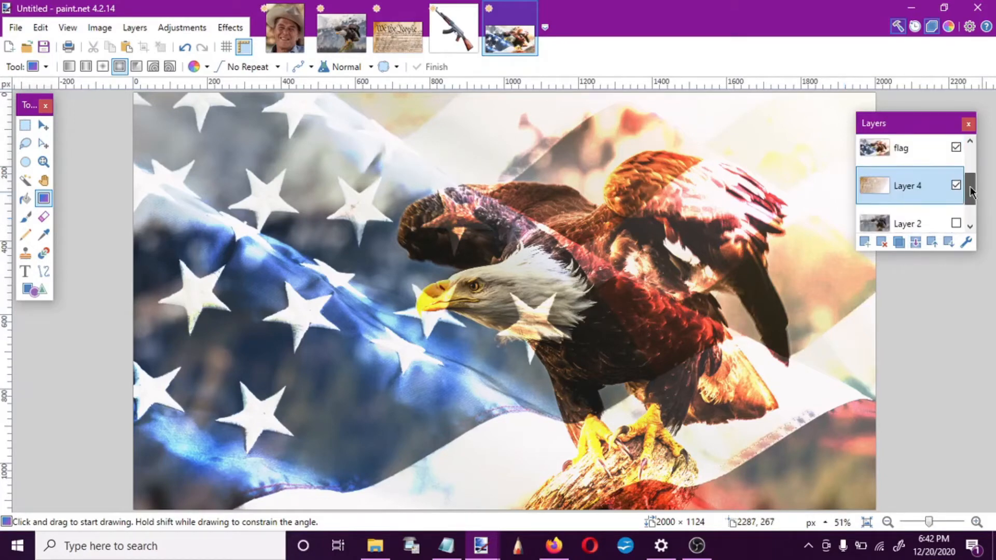
drag(878, 185, 916, 151)
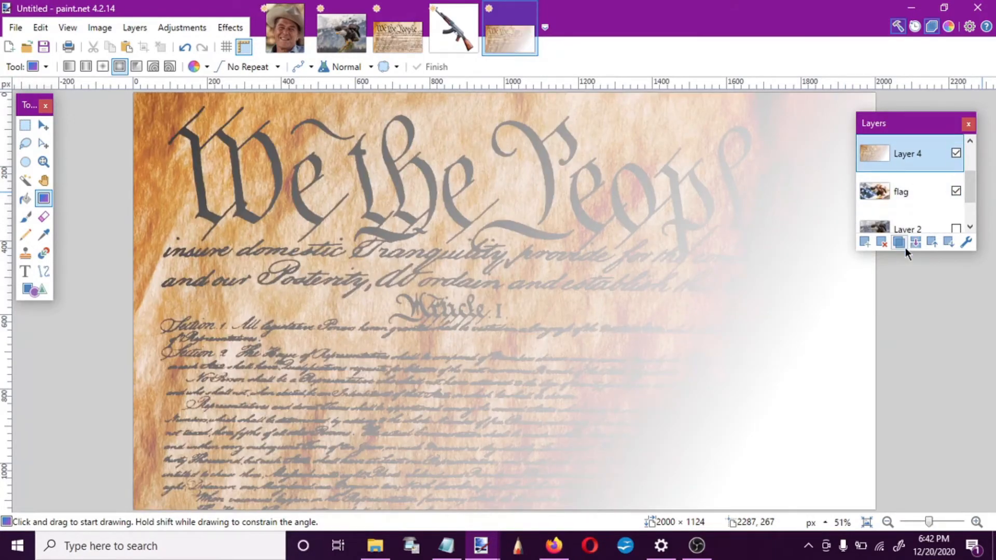
Duplicate the merged Constitution layer, move one copy below the flag layer, and select the copy above the flag
click(898, 243)
drag(880, 199, 914, 259)
drag(973, 180, 973, 172)
click(922, 197)
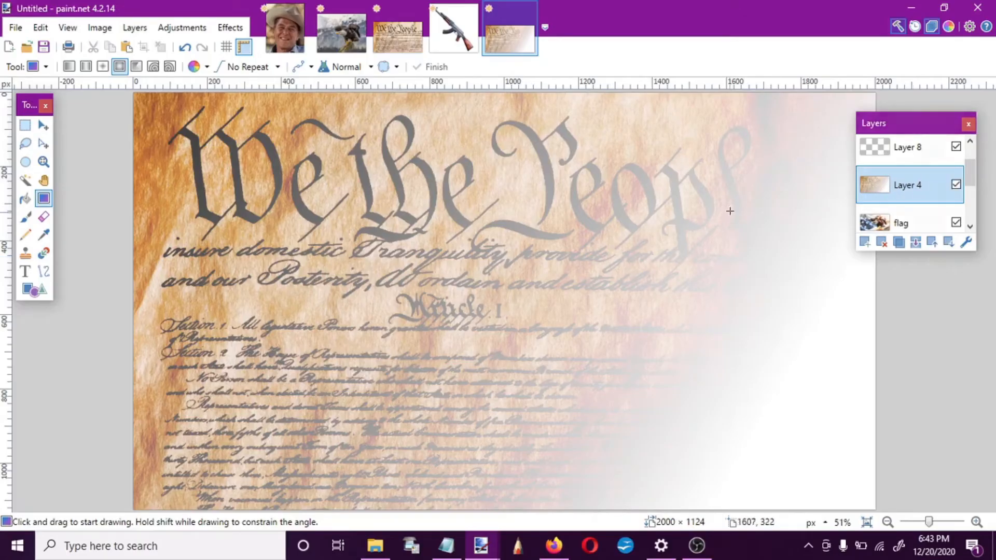
Duplicate the flag layer as a backup and reselect the merged Constitution layer above it
click(928, 221)
click(900, 242)
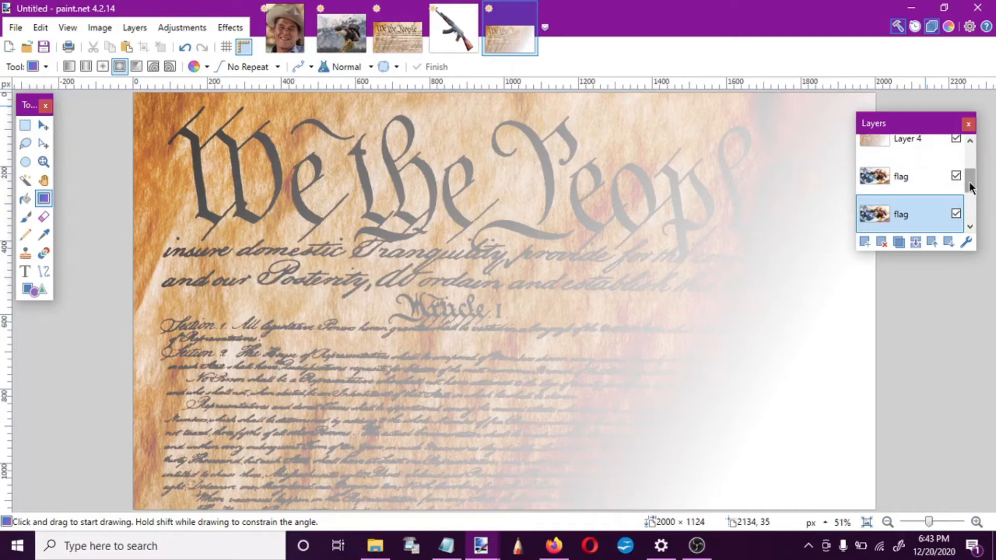
drag(969, 182, 970, 174)
click(891, 170)
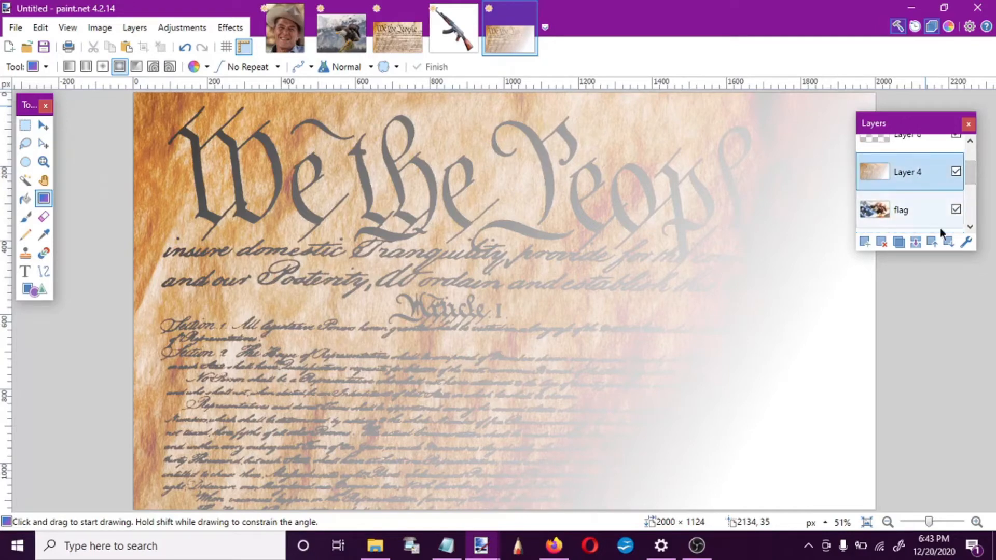
Try the Glow blend mode on the Constitution layer above the flag, and settle on Overlay at full opacity
click(966, 243)
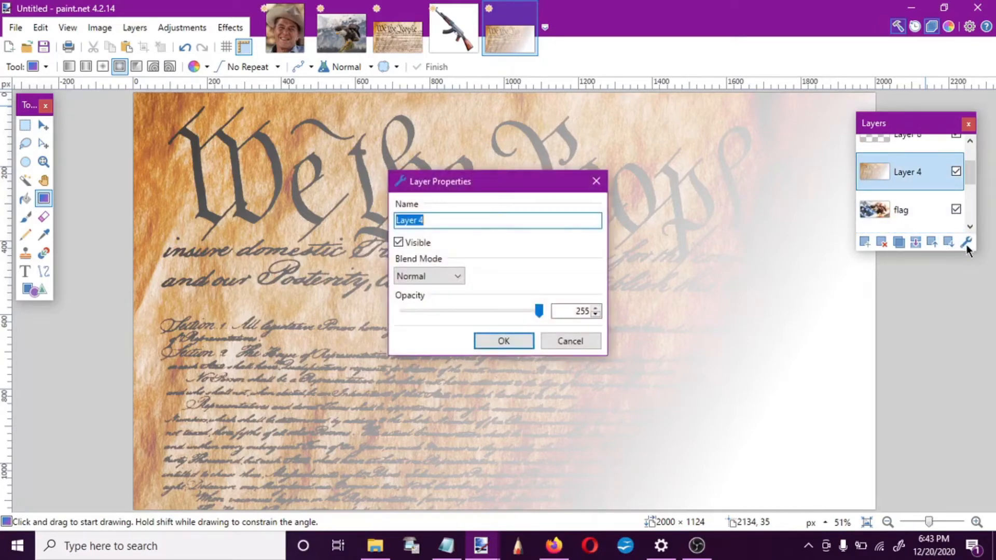
click(428, 275)
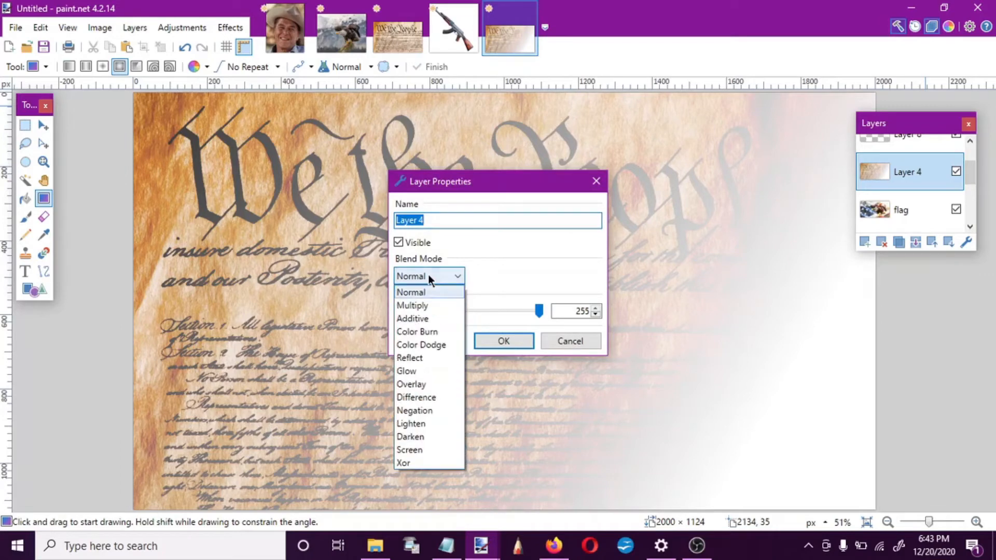
click(422, 372)
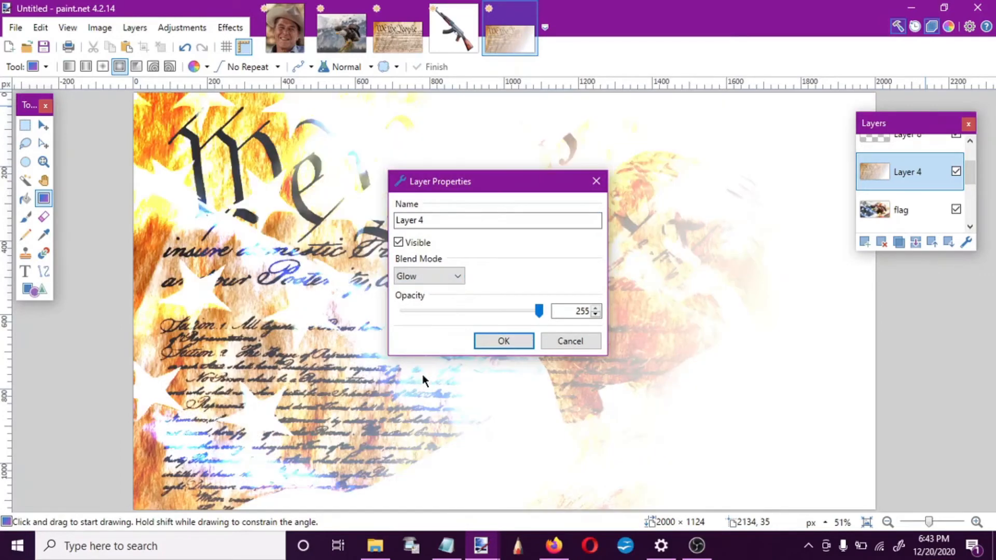
click(421, 272)
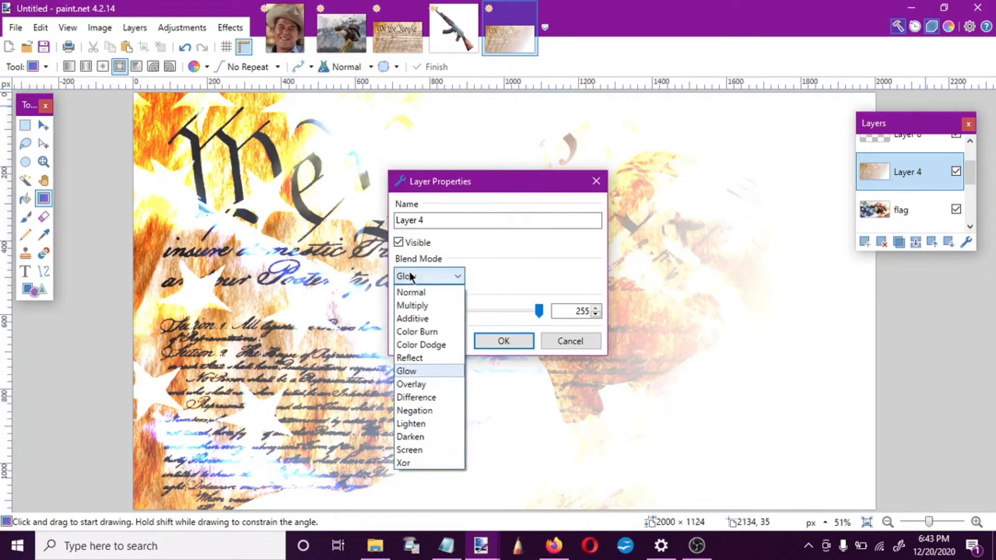
click(420, 384)
drag(471, 190, 152, 69)
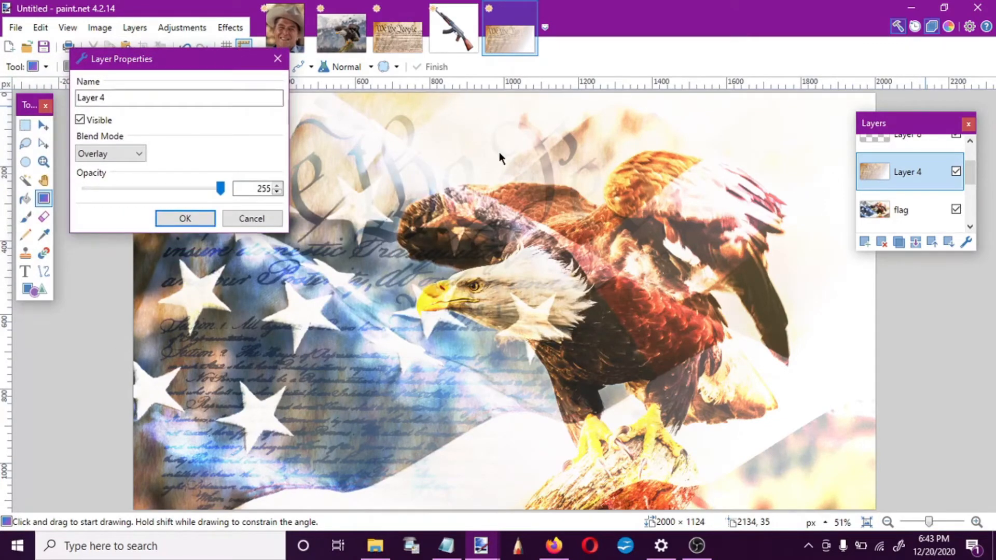
click(198, 218)
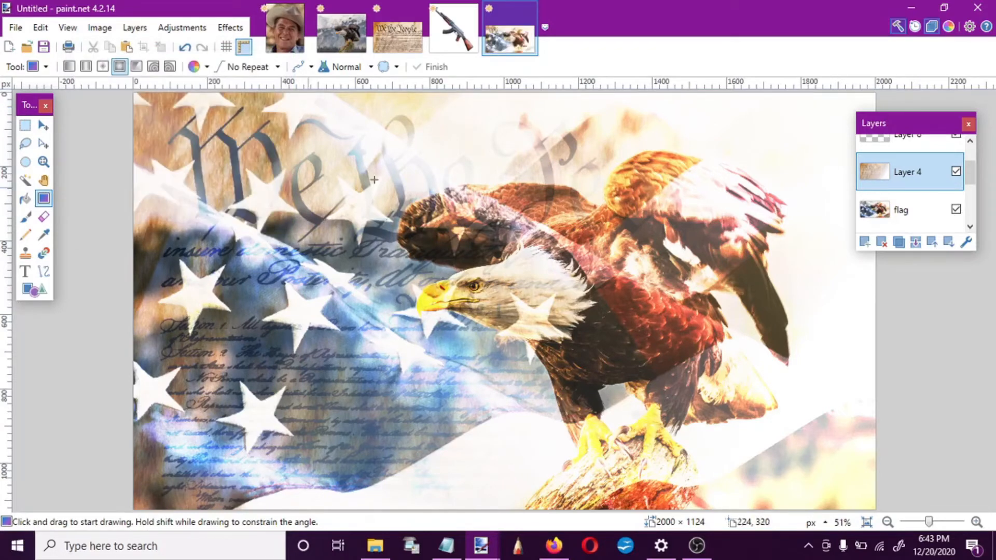
Duplicate the Overlay Constitution layer and lower the upper copy's opacity to 108
click(905, 244)
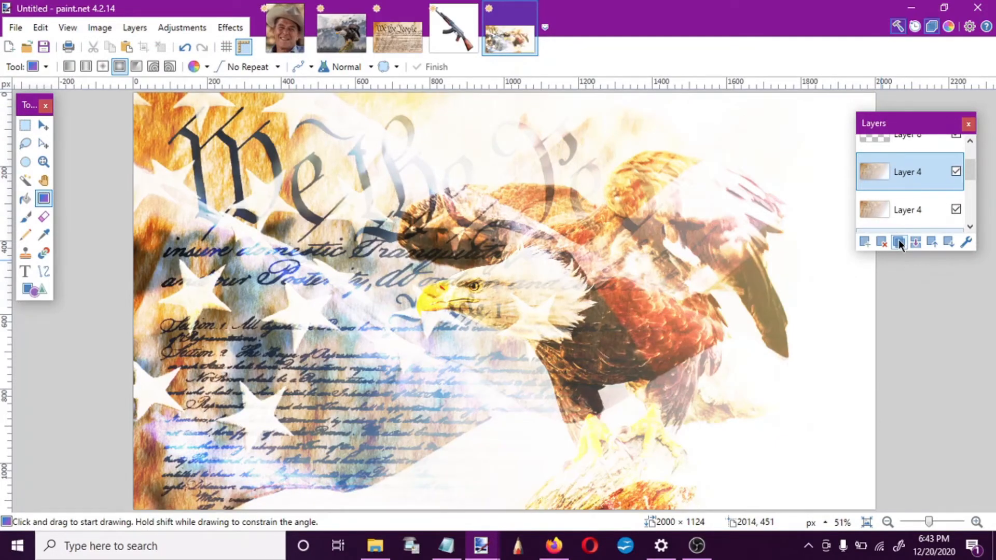
click(968, 244)
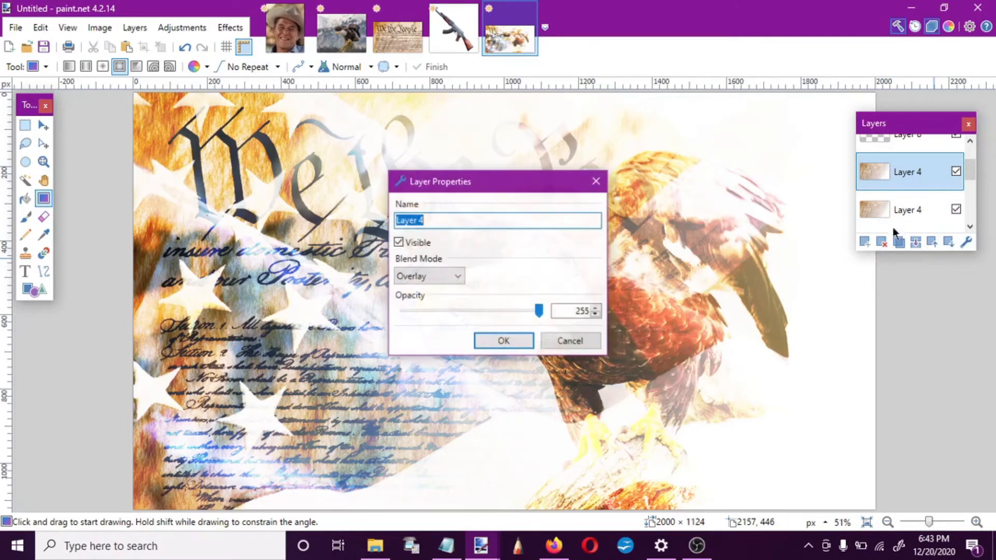
click(539, 311)
drag(518, 310, 462, 313)
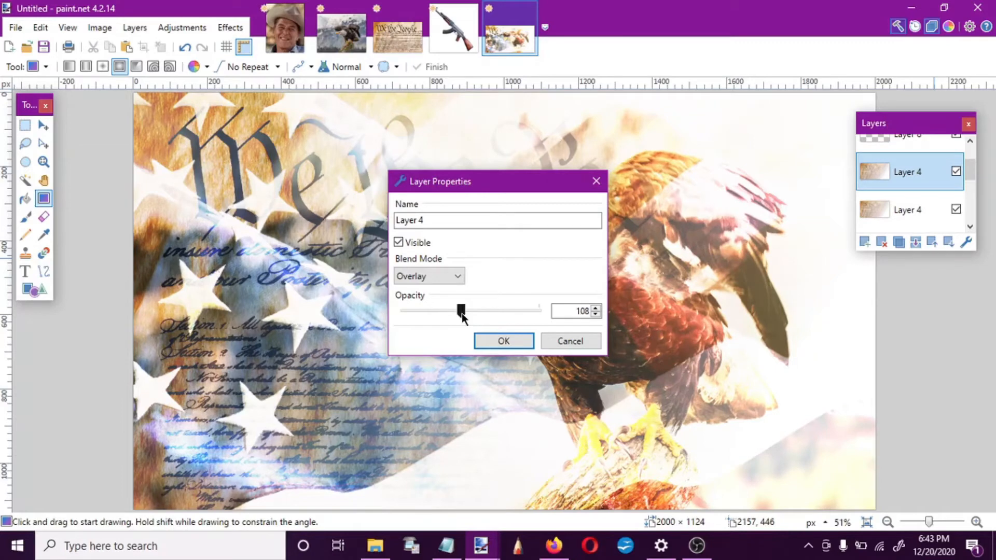
click(496, 340)
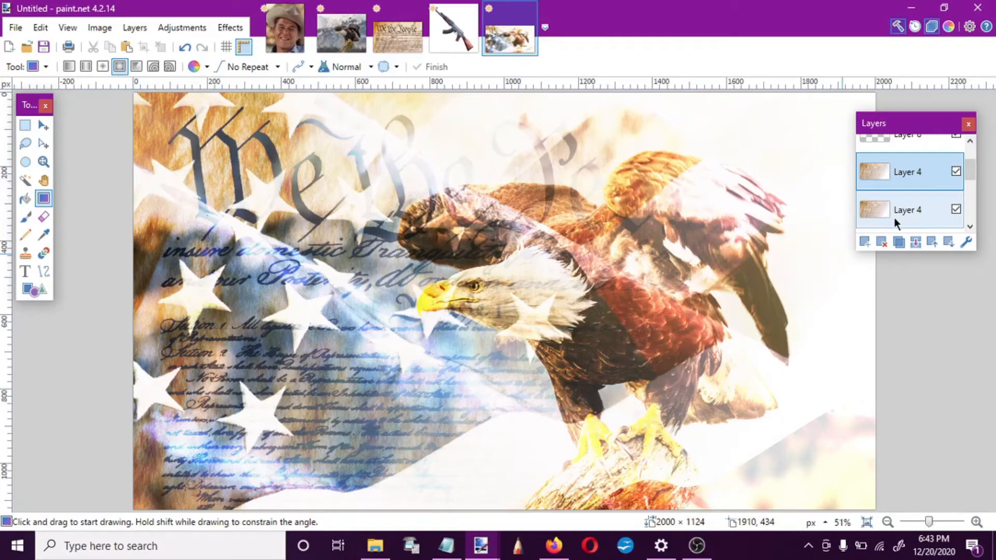
Merge both Overlay Constitution layers down into the upper flag layer
drag(969, 167, 972, 188)
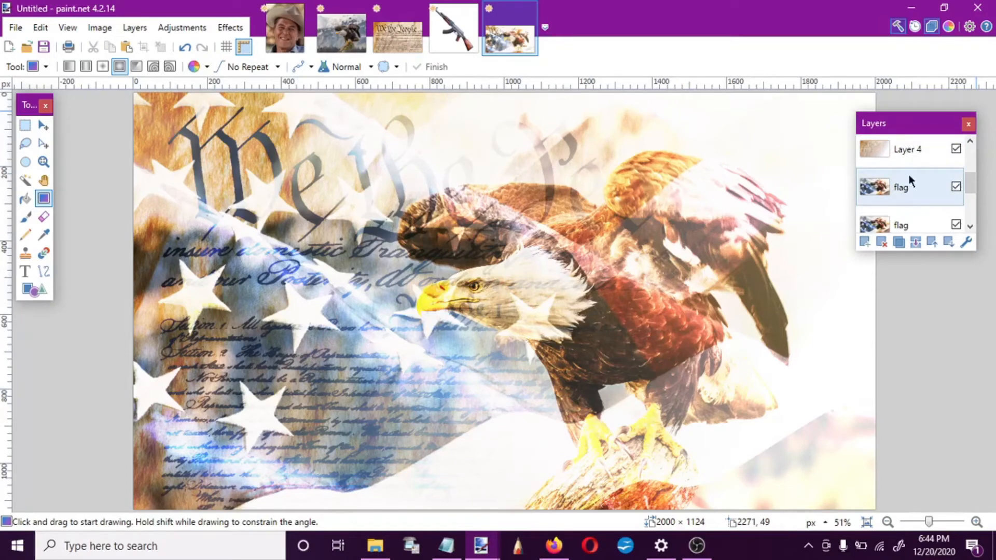
click(898, 161)
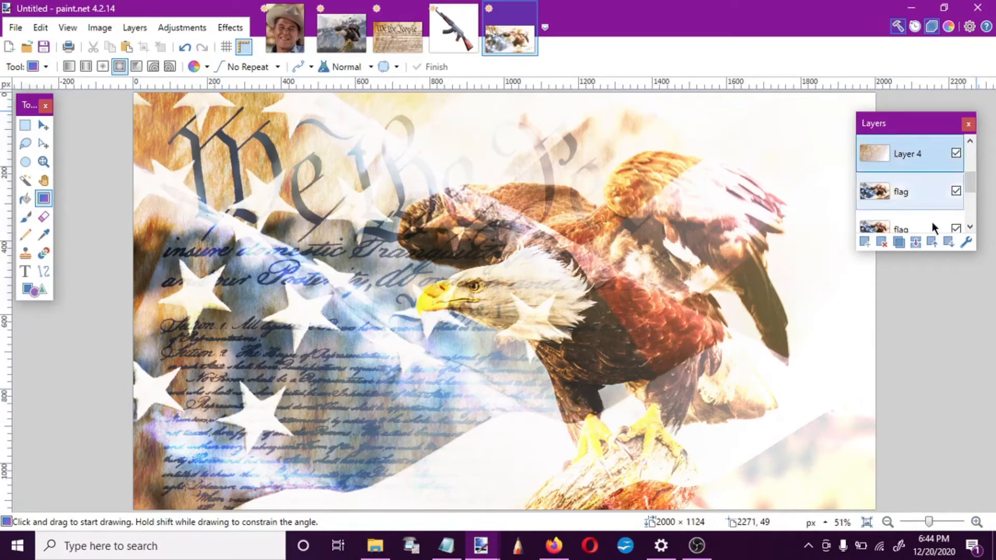
click(916, 242)
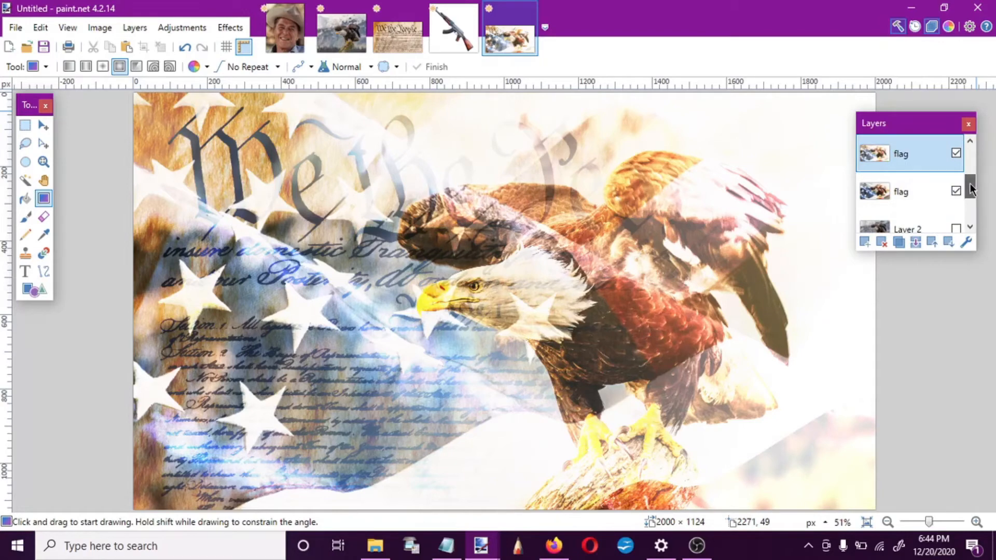
drag(970, 183, 970, 174)
click(906, 157)
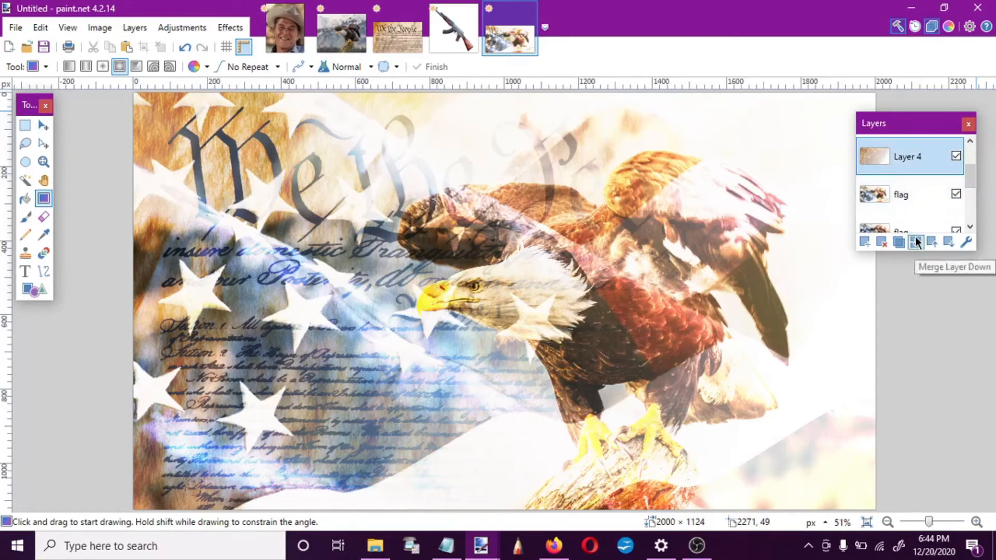
click(915, 239)
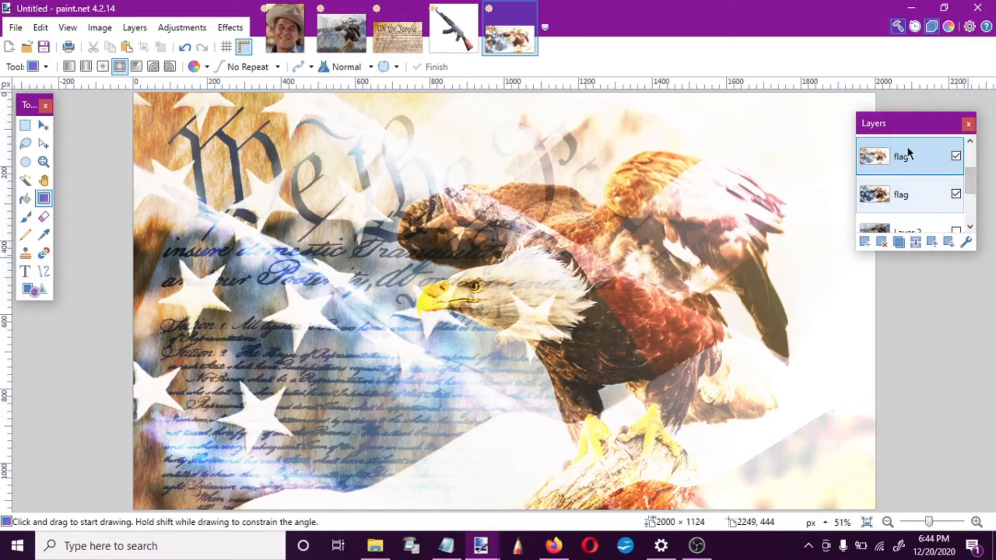
Hide the spare flag layer and rename the merged flag layer "cool background", keeping it directly below the empty Layer 8
scroll(969, 184, up, 1)
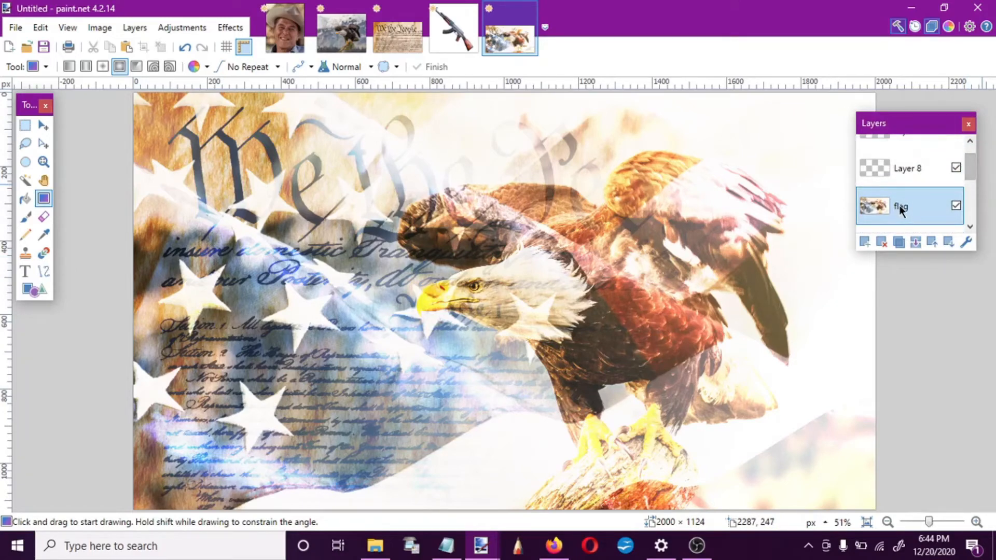
drag(969, 167, 971, 174)
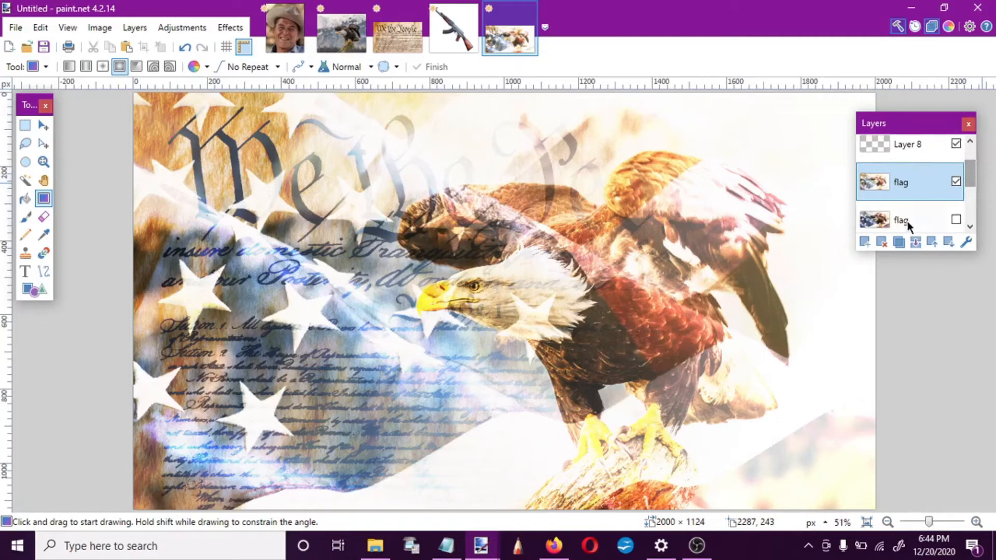
mouse_move(904, 224)
mouse_down()
mouse_move(906, 172)
mouse_move(907, 221)
mouse_up()
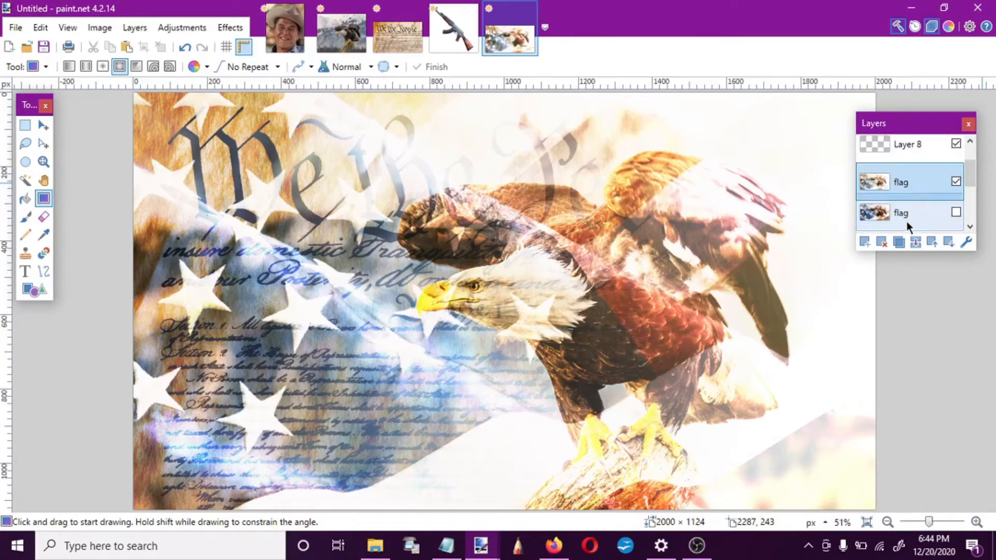
click(936, 239)
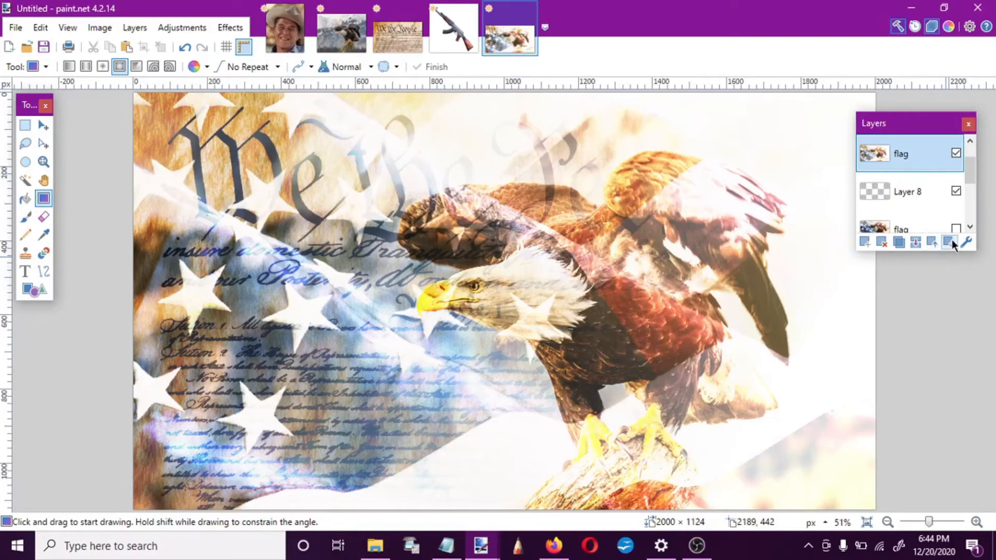
click(949, 241)
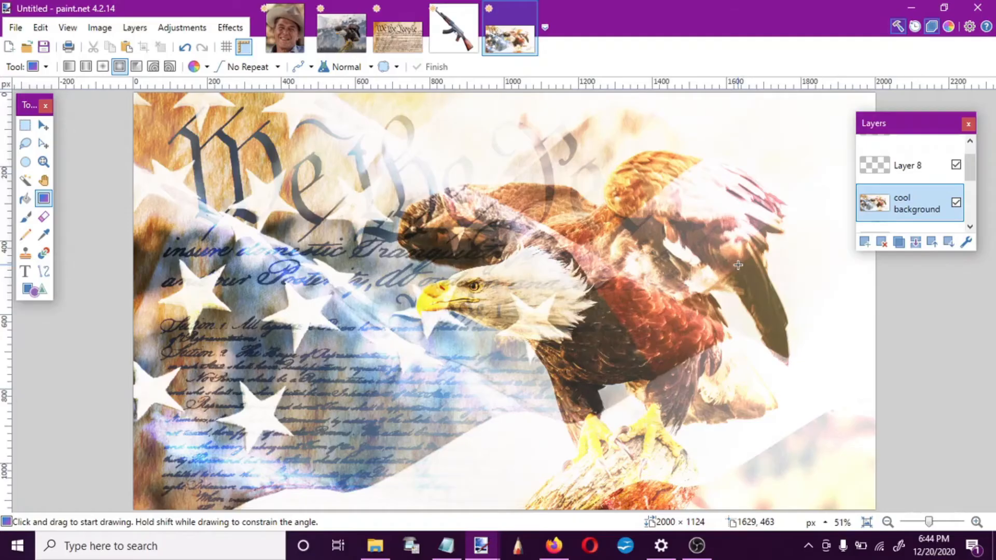
Paste the cowboy-hat portrait from its open image into the empty Layer 8 and place it over the eagle's body and wings
click(293, 41)
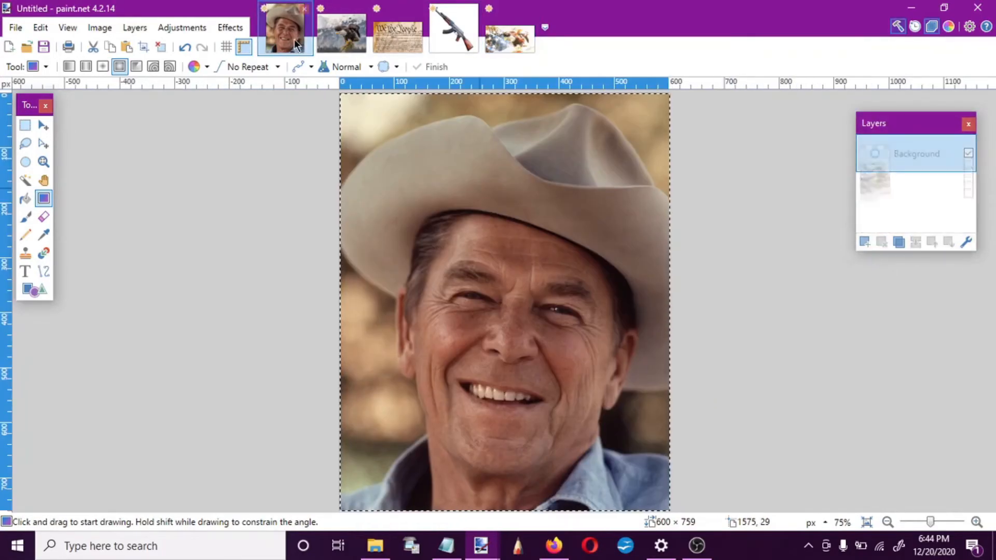
click(500, 18)
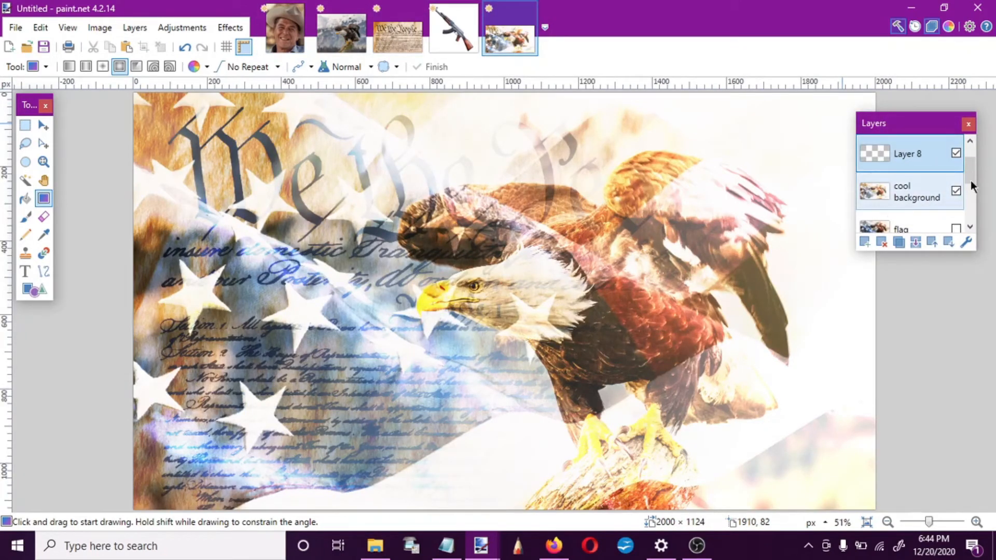
key(ctrl+v)
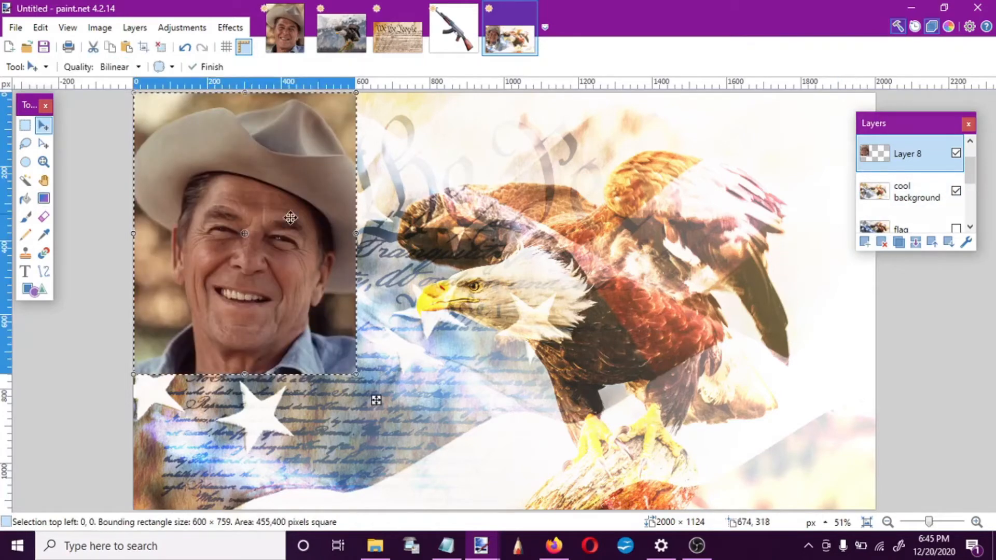
drag(256, 223, 687, 276)
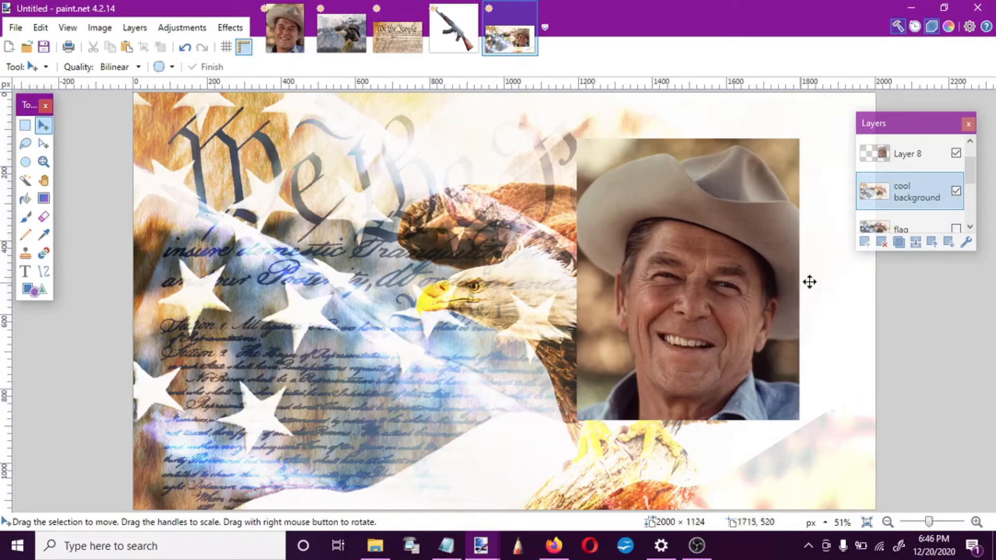
Add a new layer between the cool background and the portrait, and set the Shapes tool's primary colour to white (FFFFFF)
click(868, 248)
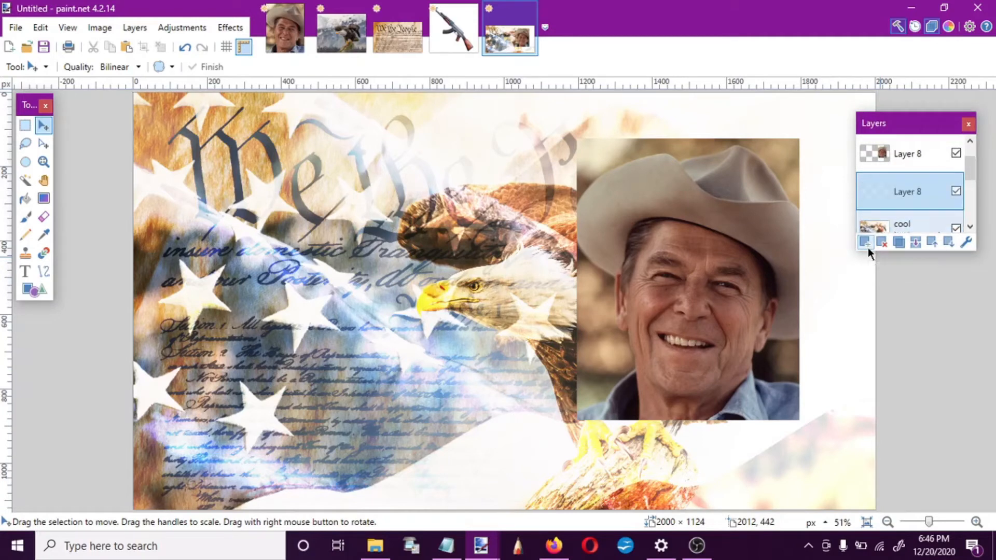
click(49, 288)
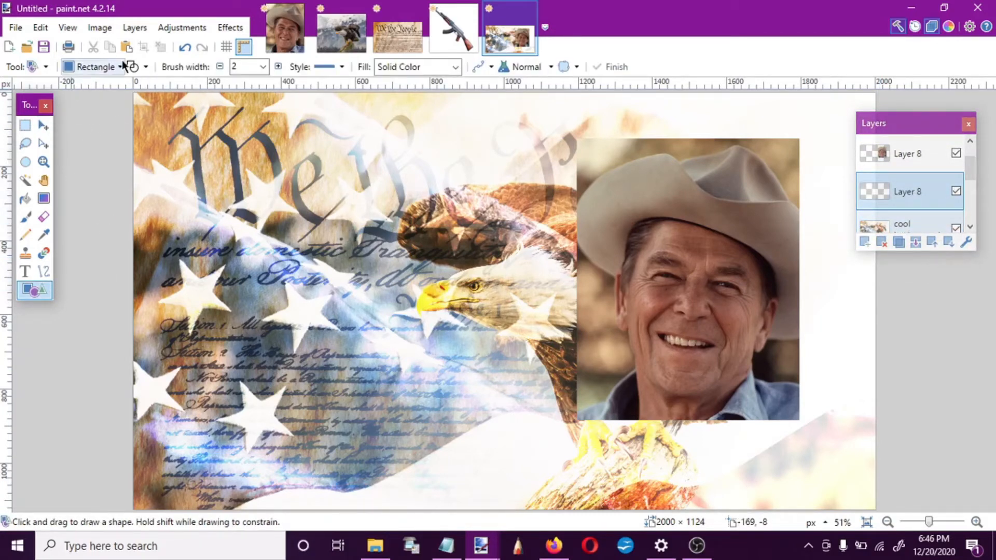
click(949, 25)
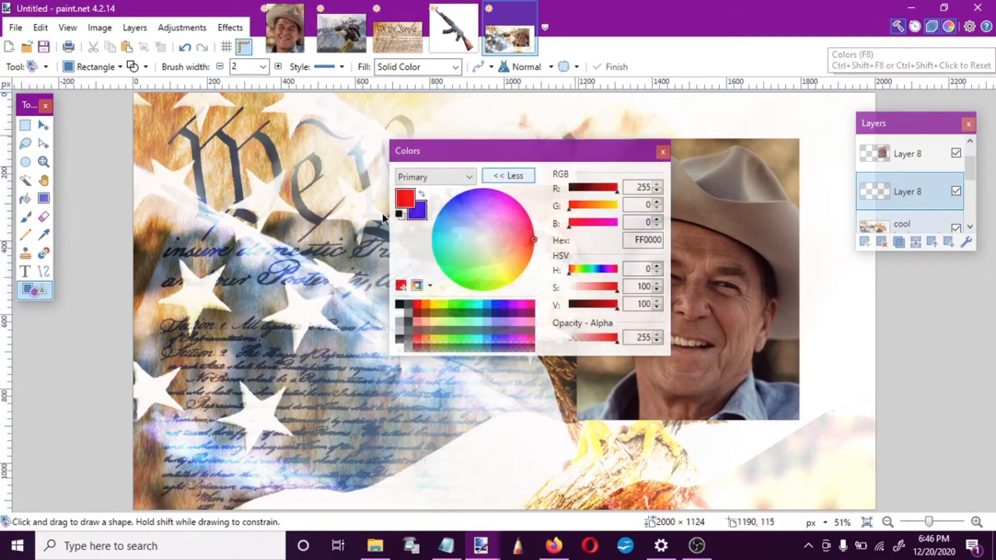
click(401, 314)
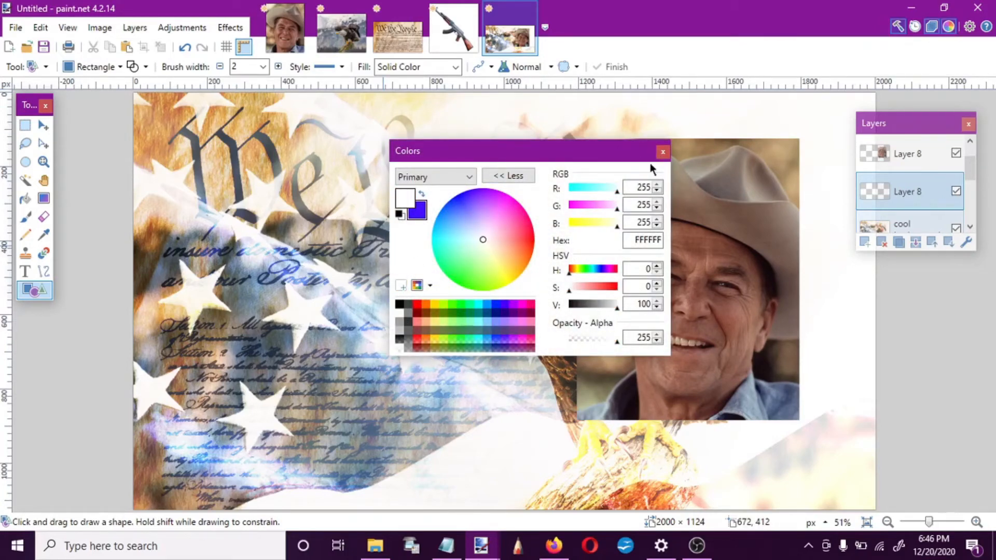
click(661, 153)
Draw a filled white rectangle of about 1735 × 978 px behind the portrait, leaving a border of background around it
click(105, 67)
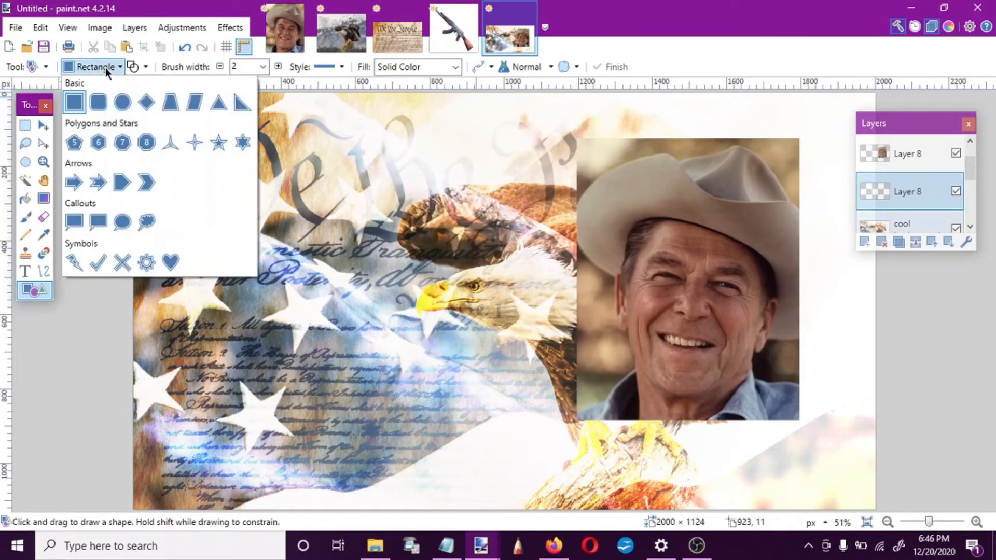
click(139, 66)
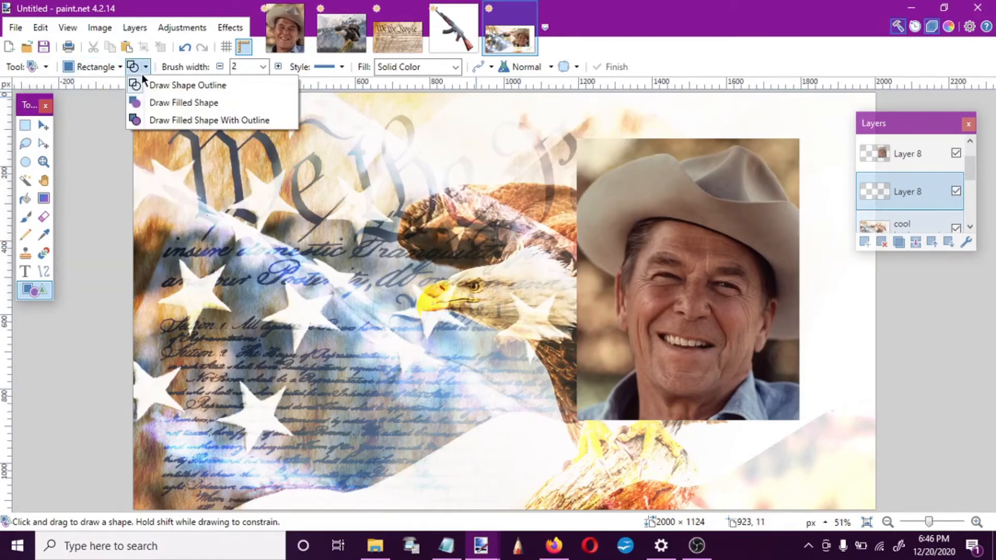
click(171, 103)
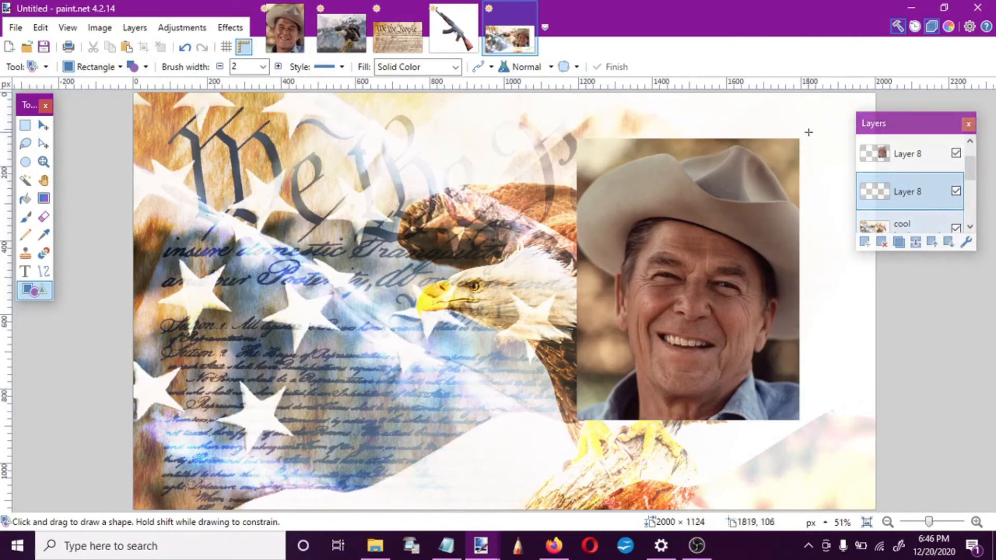
drag(809, 127, 175, 489)
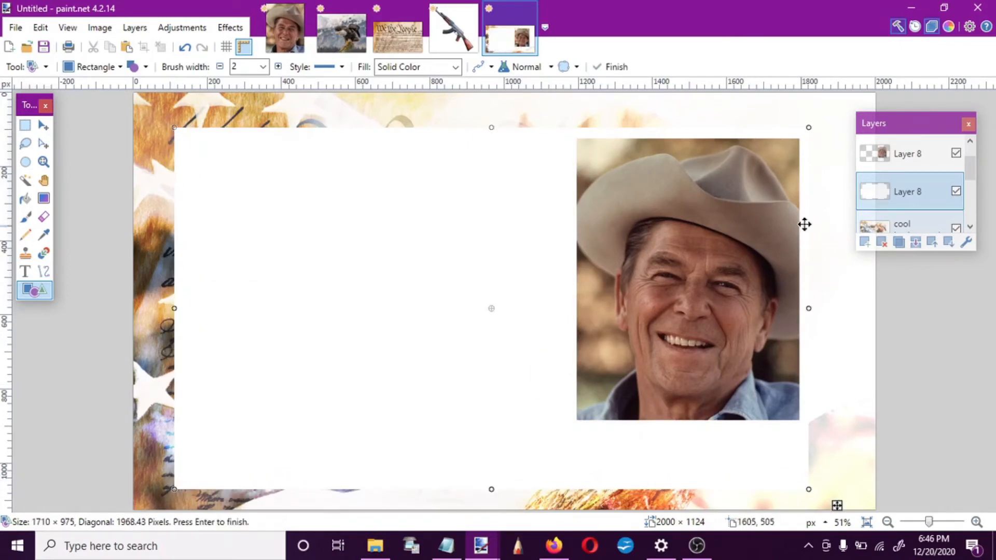
drag(809, 128, 820, 116)
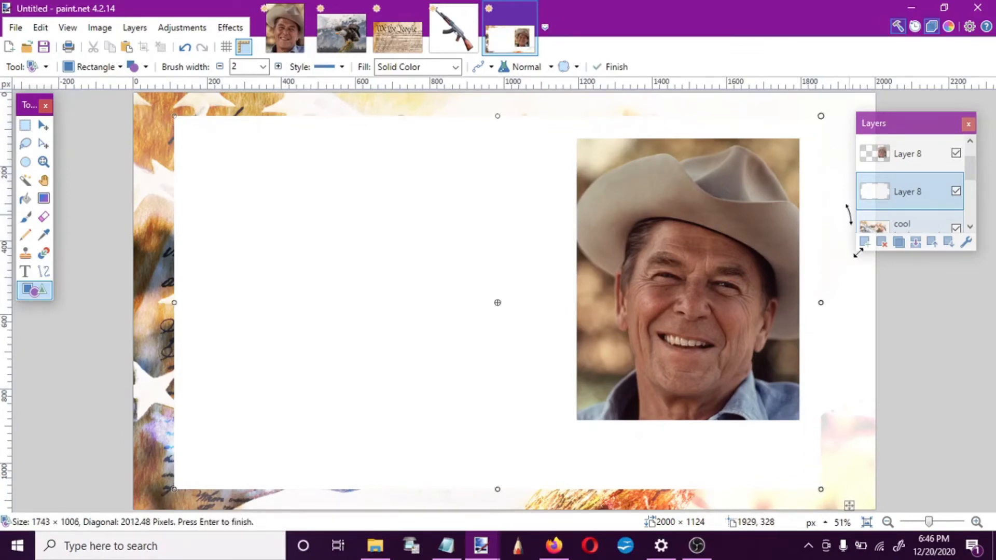
drag(821, 487, 818, 478)
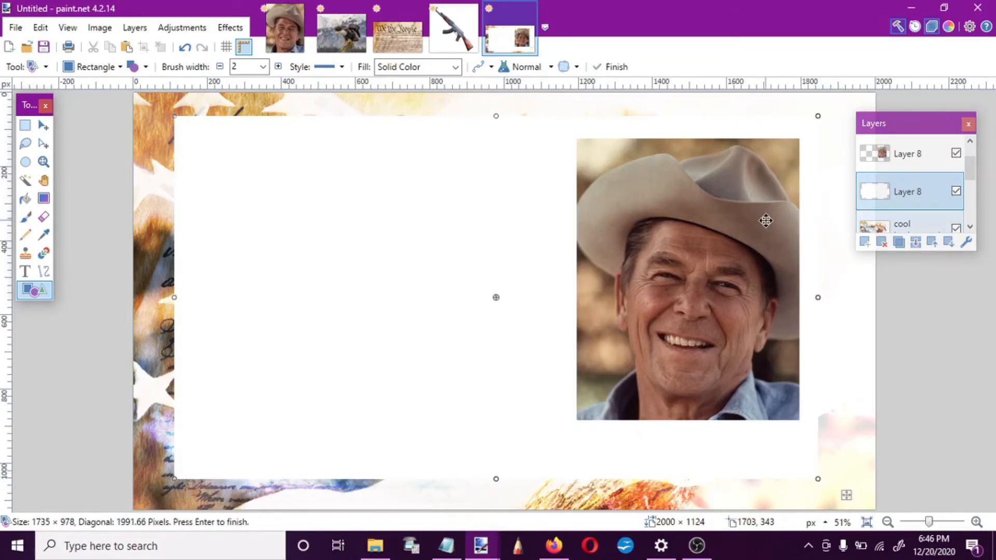
key(Return)
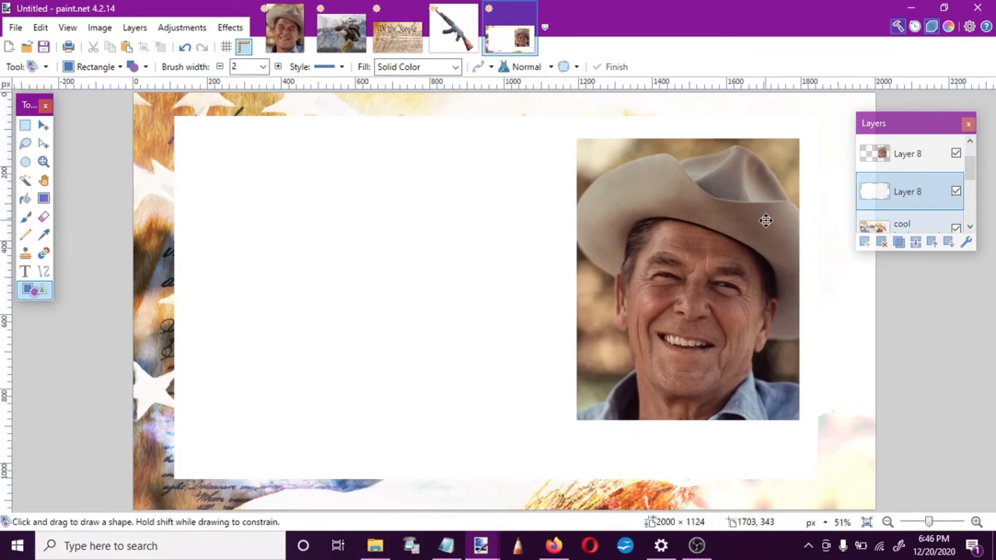
Lower the opacity of the white rectangle's layer until the eagle and flag background shows faintly through
click(966, 242)
click(512, 310)
drag(512, 313, 491, 311)
click(506, 341)
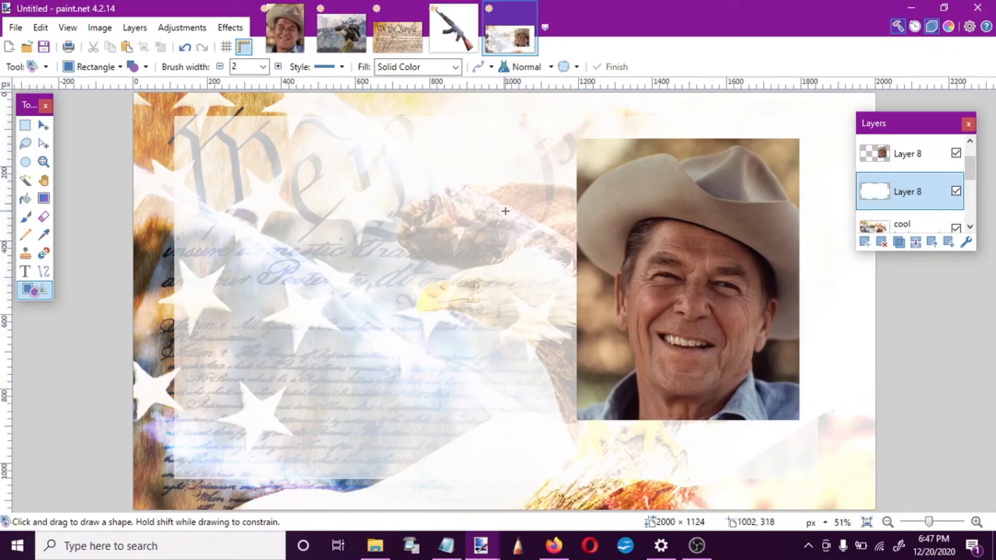
Add a new layer above the white rectangle, place a text cursor over its empty area and set the primary colour to dark blue (21007F)
click(25, 269)
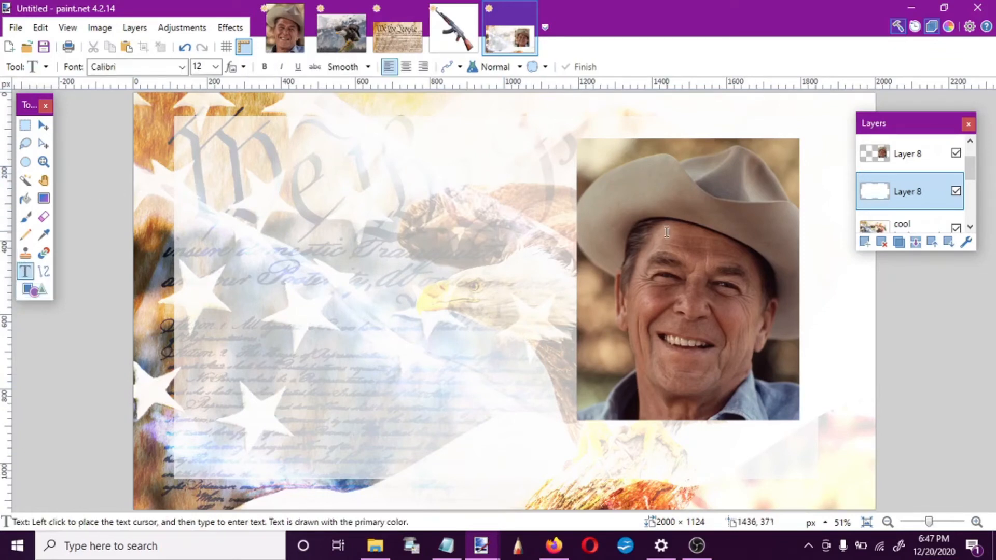
click(865, 240)
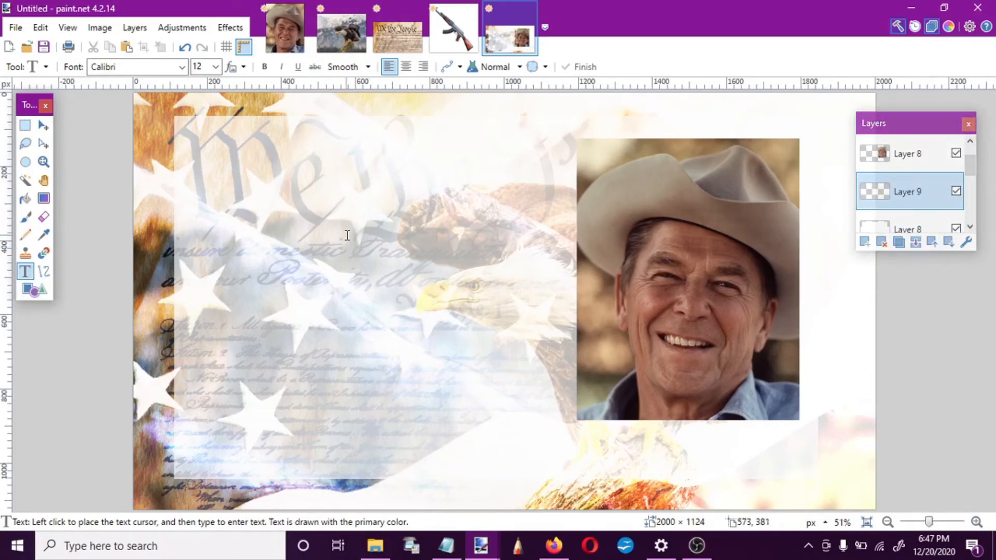
click(362, 254)
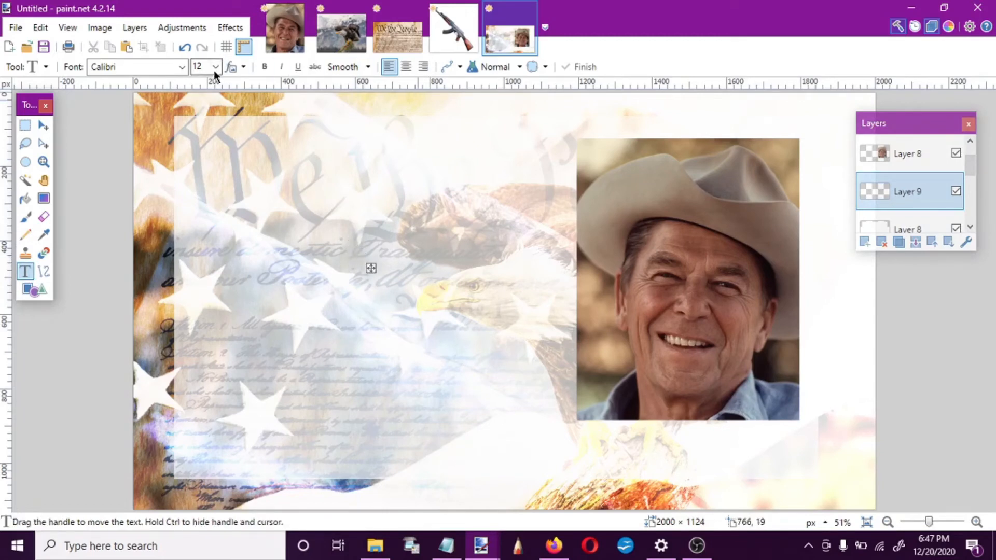
click(947, 25)
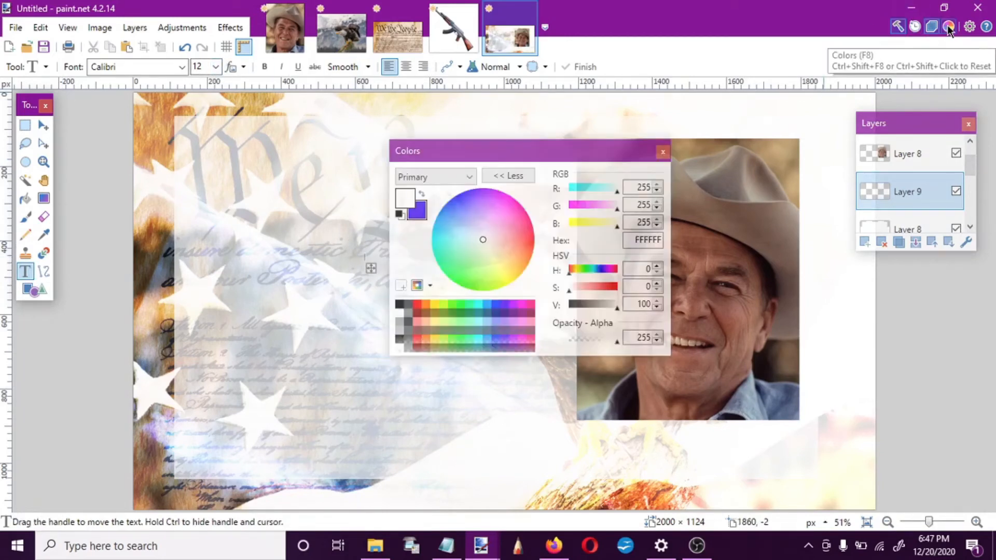
click(502, 314)
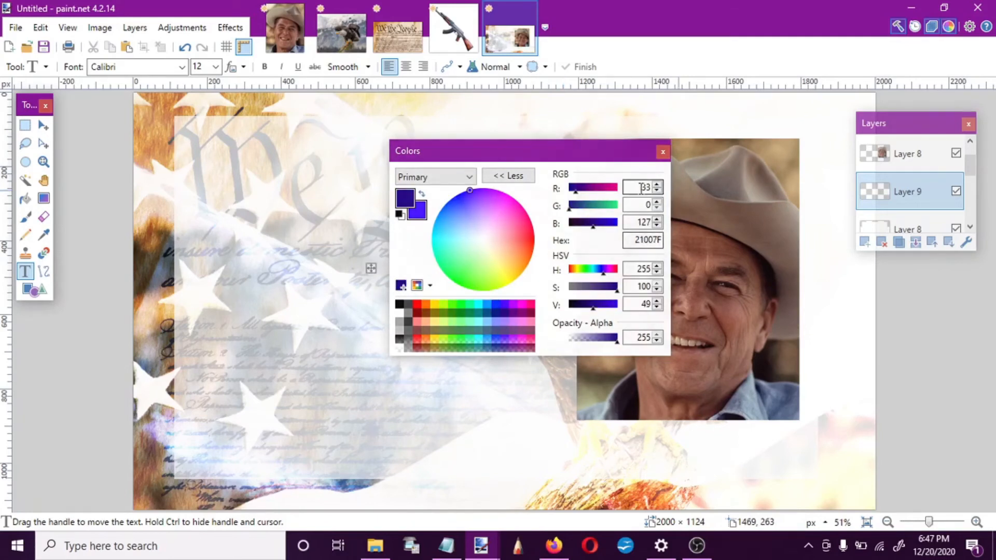
click(662, 151)
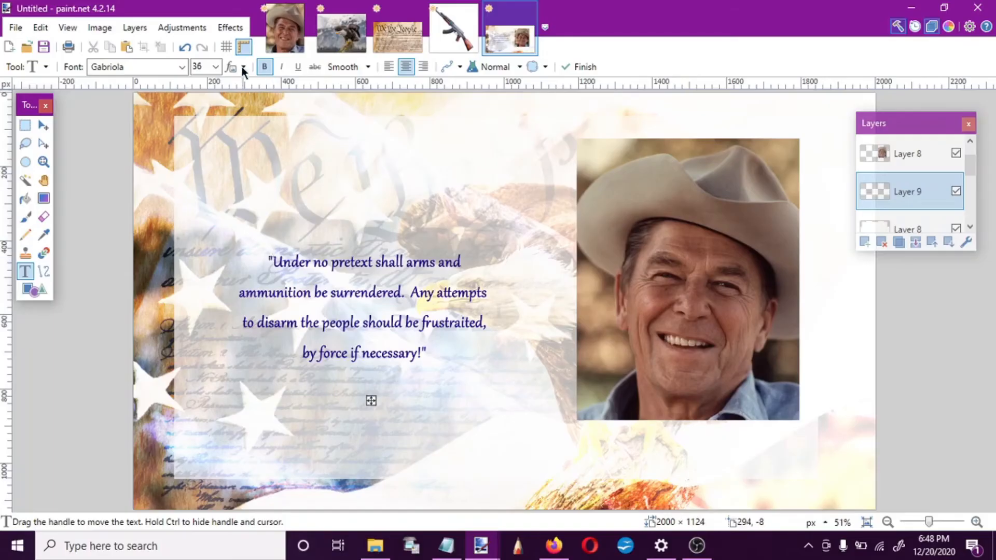
Set the quote's font size to 50 and add an attribution line beginning "--Ronald Rea" beneath it
click(216, 67)
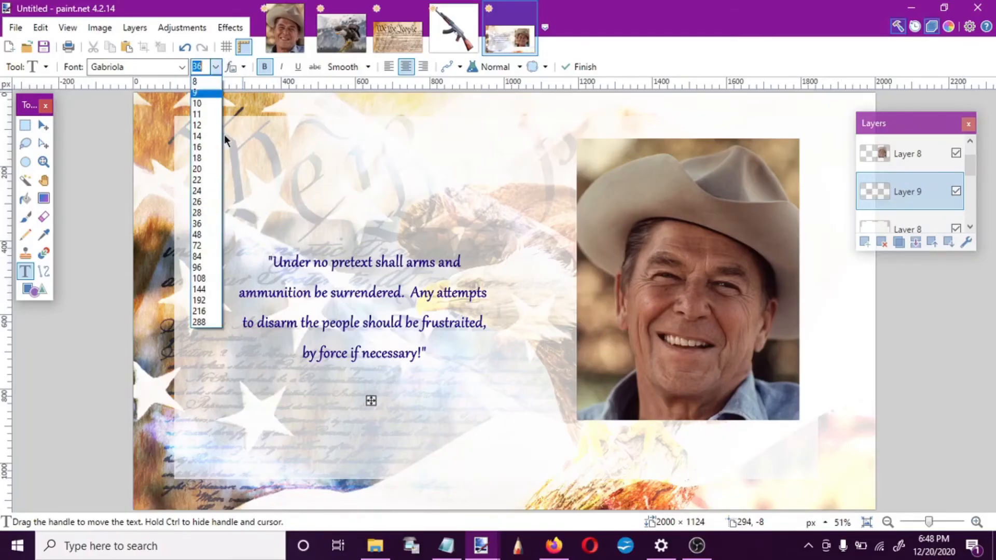
click(210, 242)
click(214, 67)
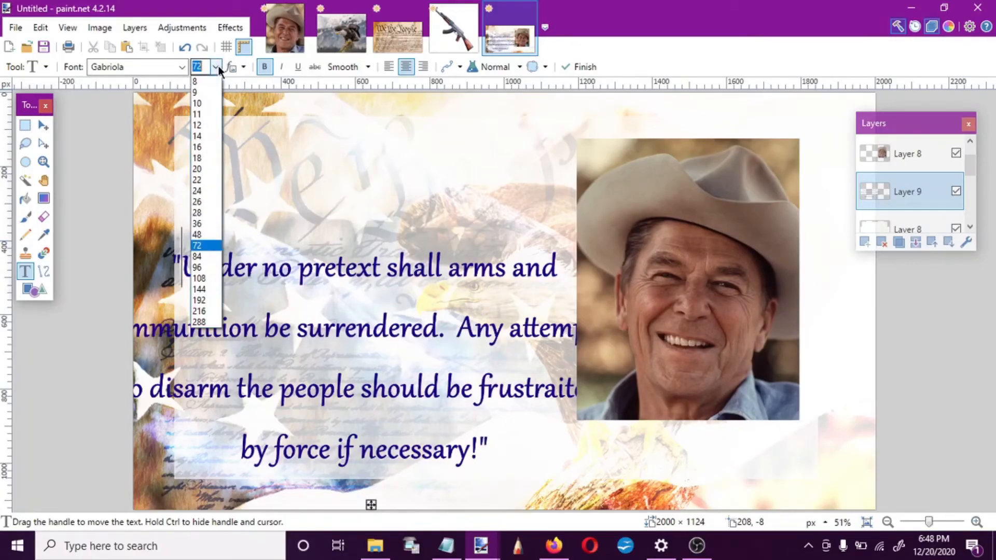
click(196, 225)
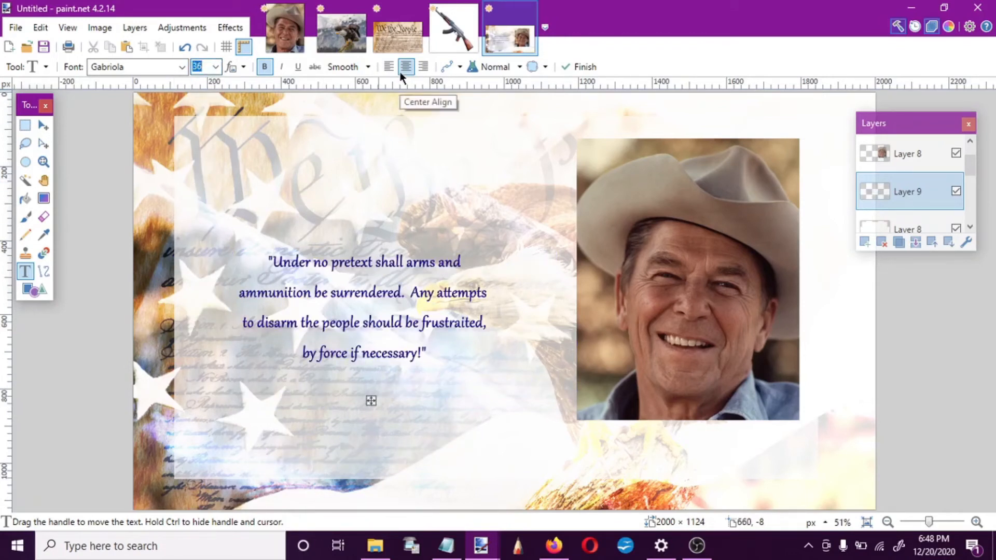
text(50)
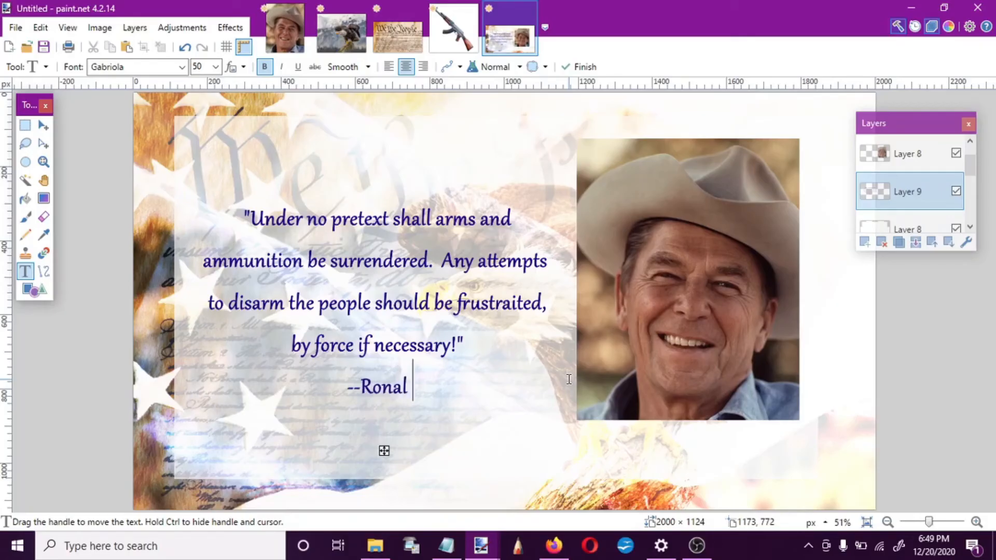
text(d Rea)
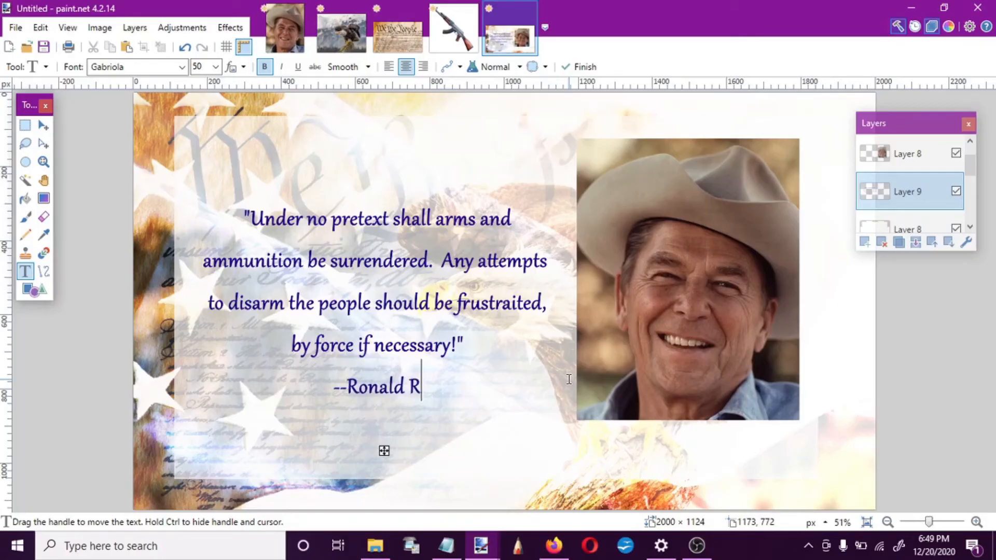